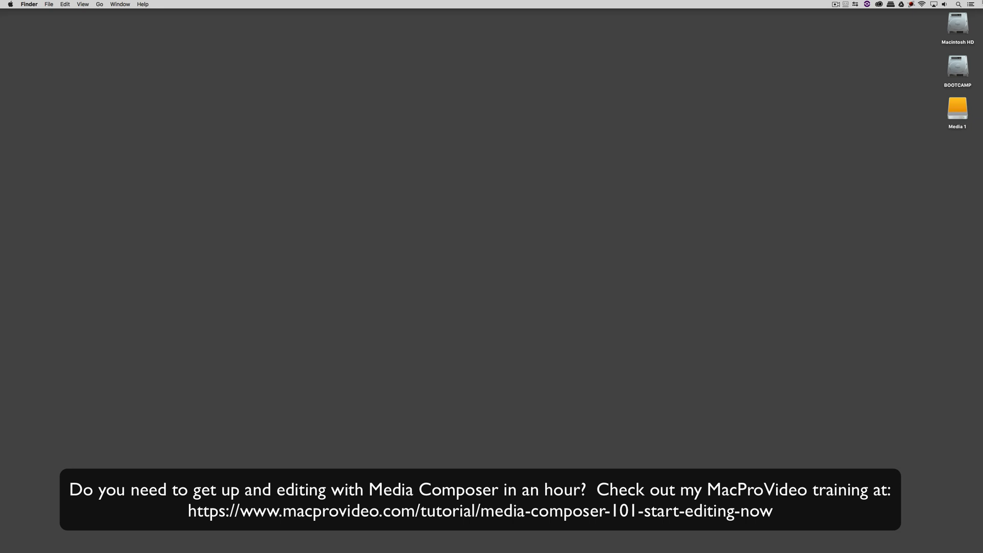
# Step: Leave the Finder desktop and bring up the application switcher
pyautogui.press('super+Tab')
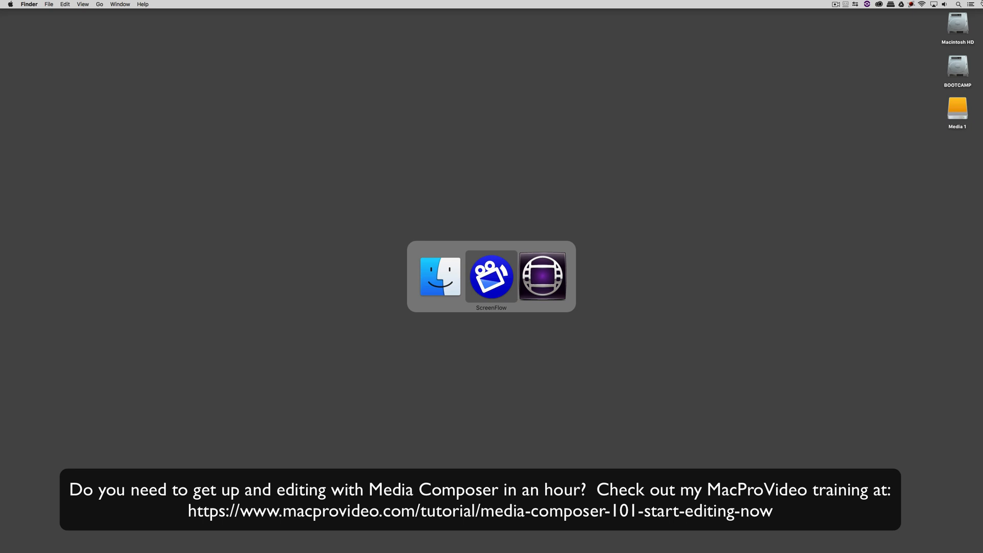
# Step: Switch to Avid Media Composer and open the Effect Palette with Cmd+8
pyautogui.press('super+Tab')
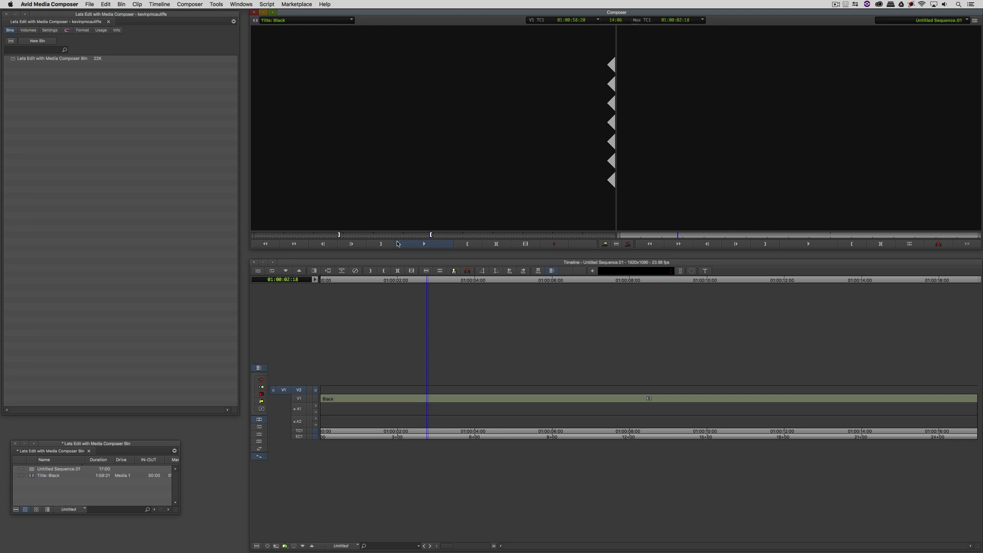
pyautogui.press('super+8')
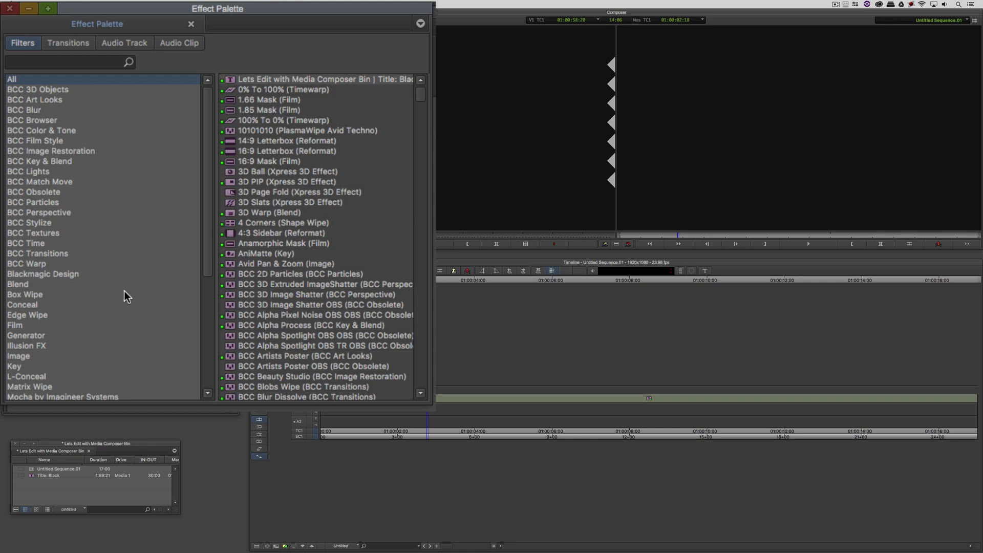
# Step: Apply BCC Title Studio from BCC 3D Objects onto V2 above the Black clip
pyautogui.click(17, 90)
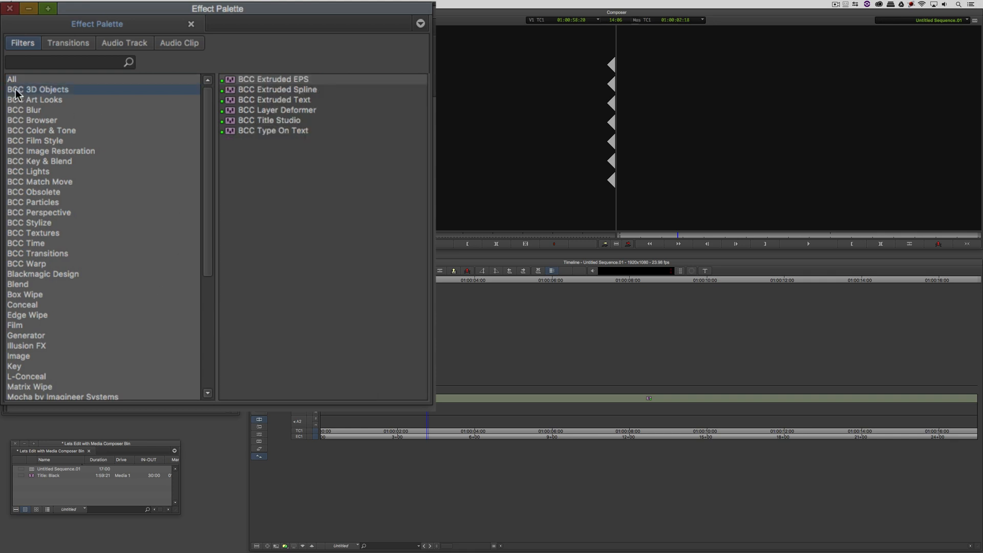
pyautogui.click(283, 121)
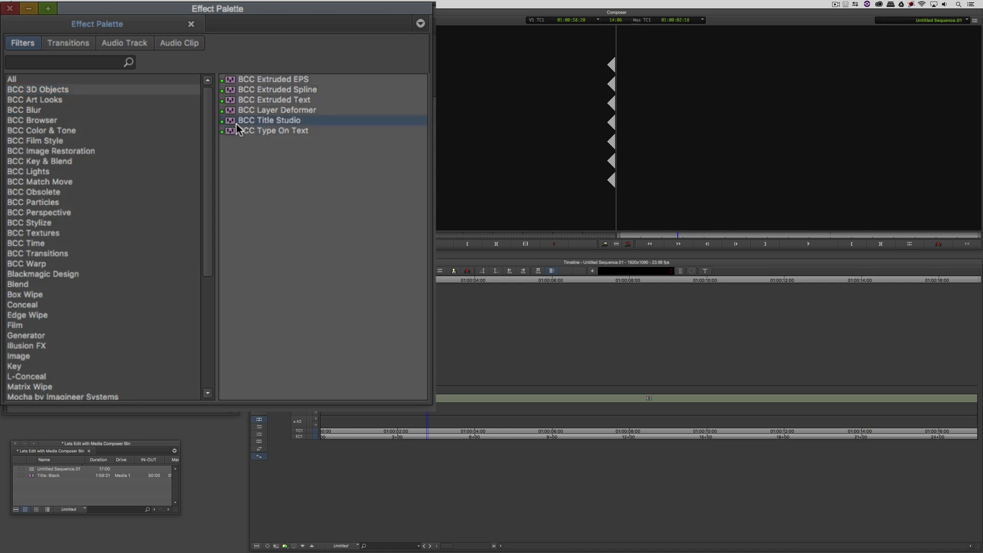
pyautogui.moveTo(236, 124); pyautogui.dragTo(432, 390)
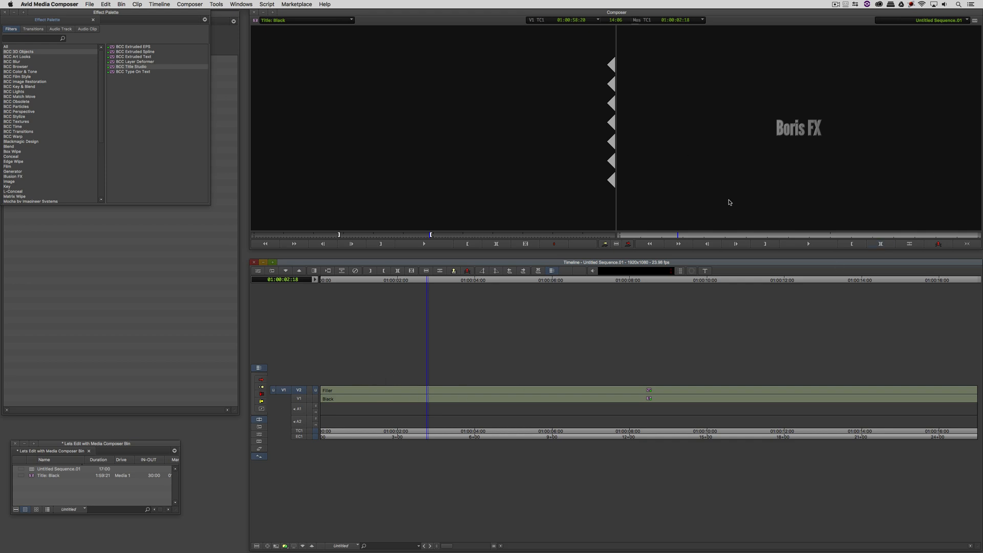
# Step: Park at 01:00:04:00 and launch the full Title Studio interface from the Effect Editor
pyautogui.click(475, 397)
pyautogui.hotkey('shift', 'F10')
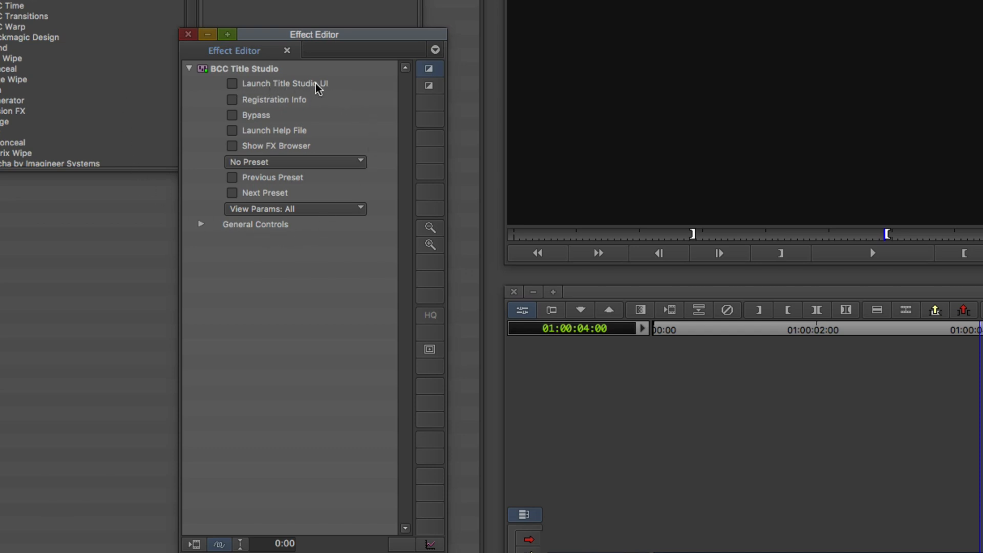
pyautogui.click(232, 85)
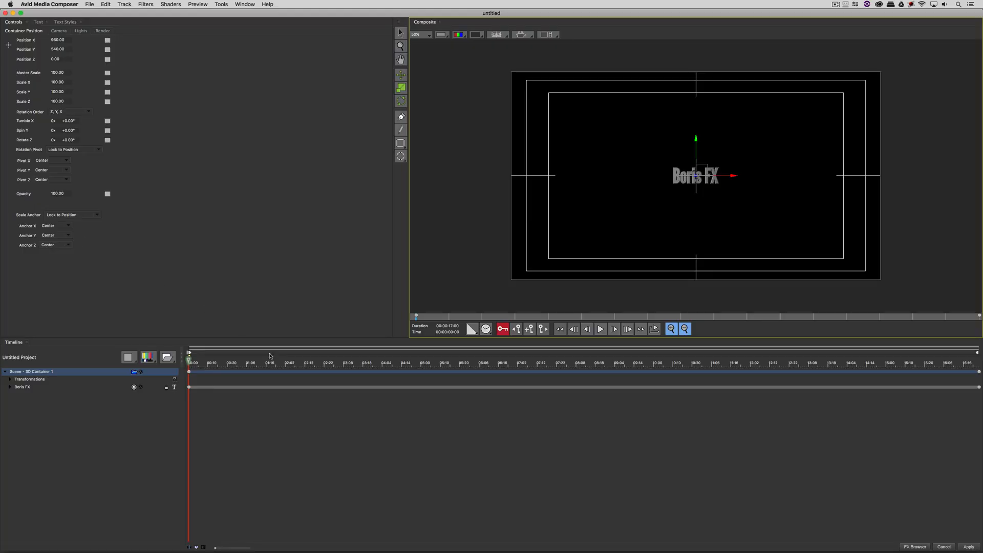
# Step: Replace the default 3D Boris FX text layer with a new Flat Text layer
pyautogui.moveTo(280, 361); pyautogui.dragTo(178, 364)
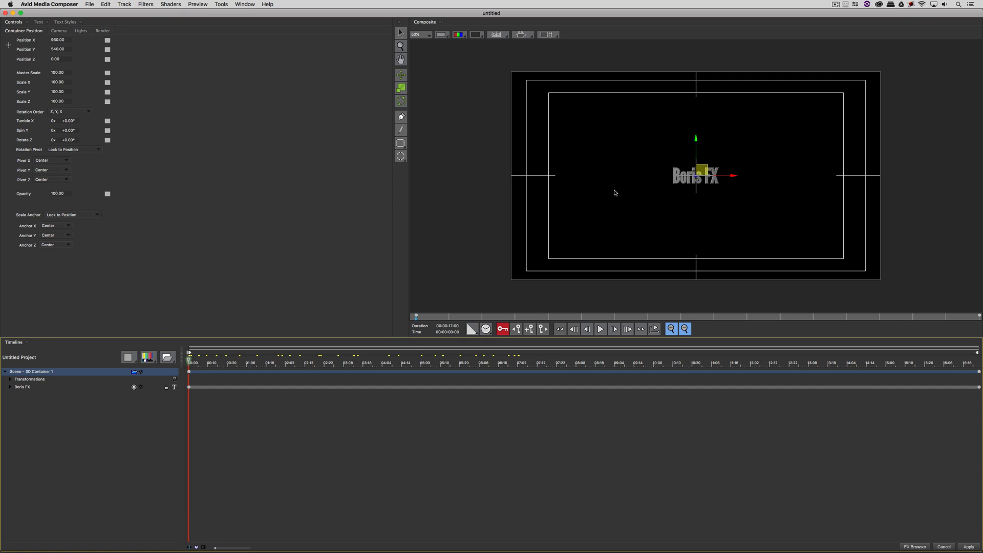
pyautogui.click(37, 388)
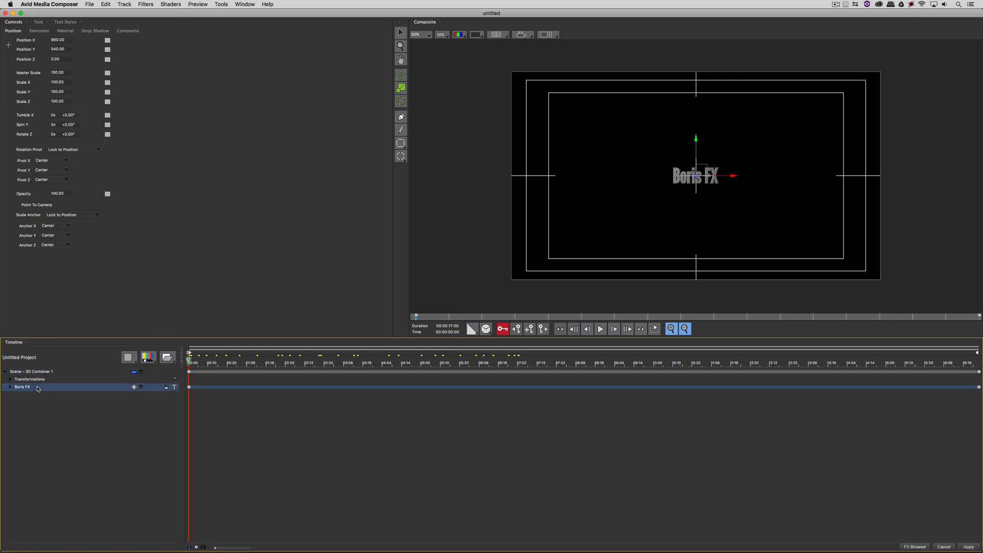
pyautogui.press('Delete')
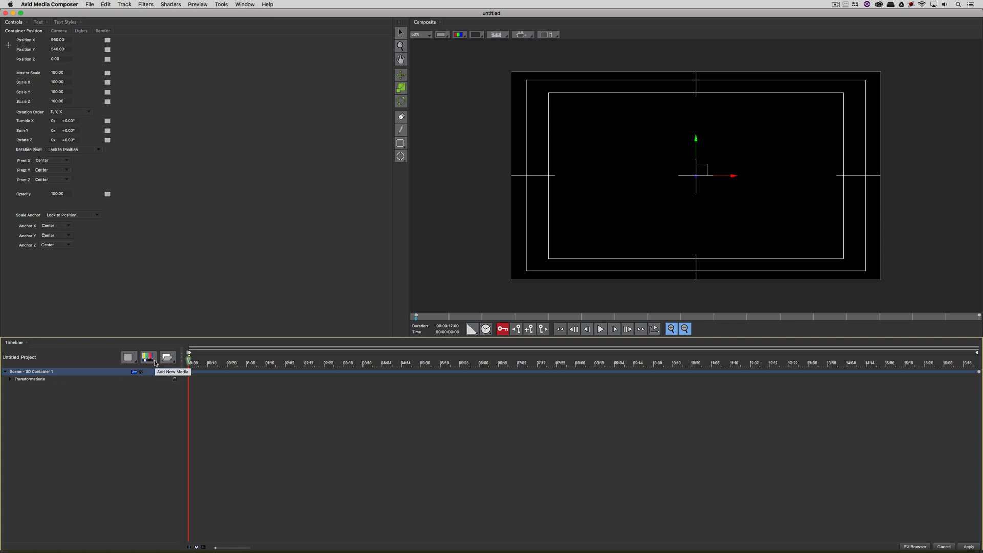
pyautogui.click(148, 357)
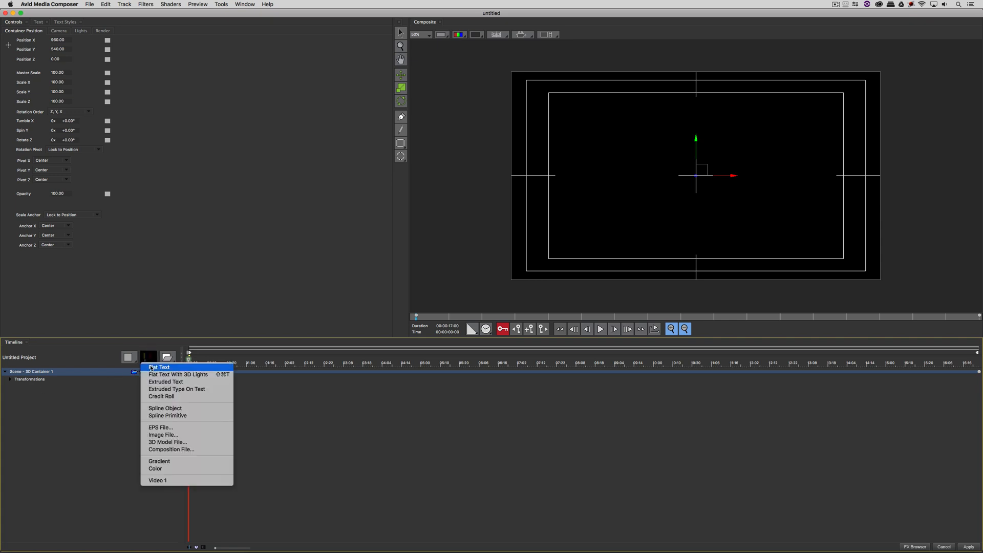
pyautogui.click(189, 367)
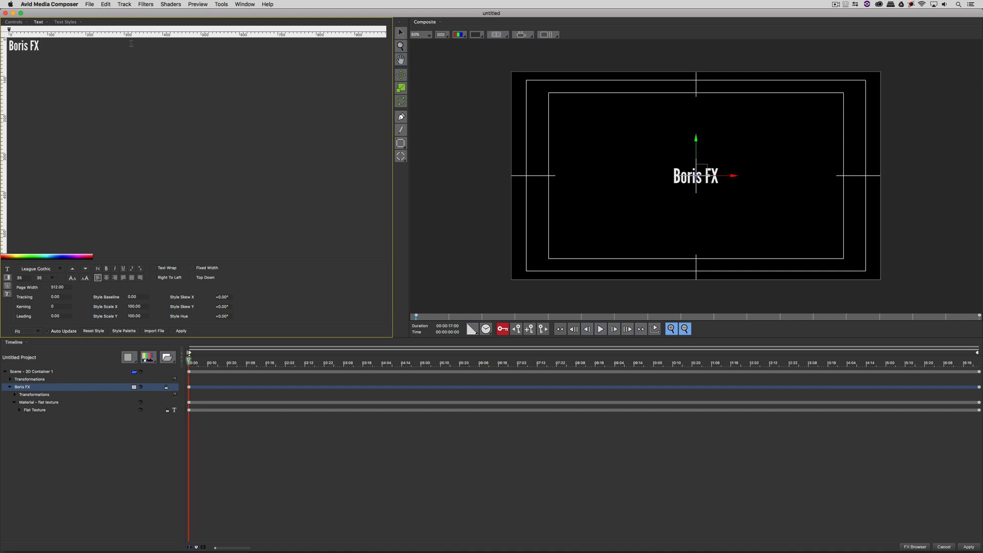
pyautogui.click(107, 4)
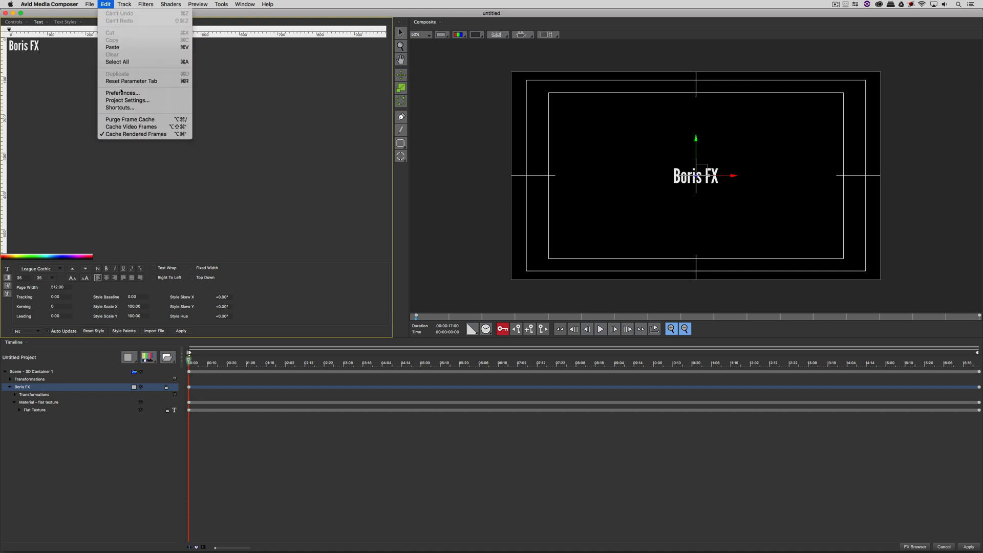
pyautogui.click(121, 100)
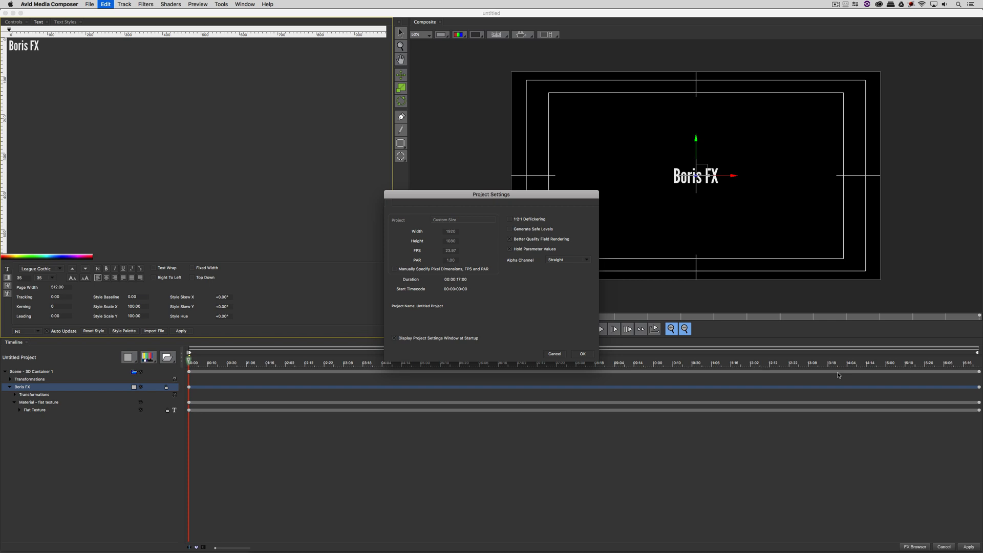
pyautogui.click(583, 354)
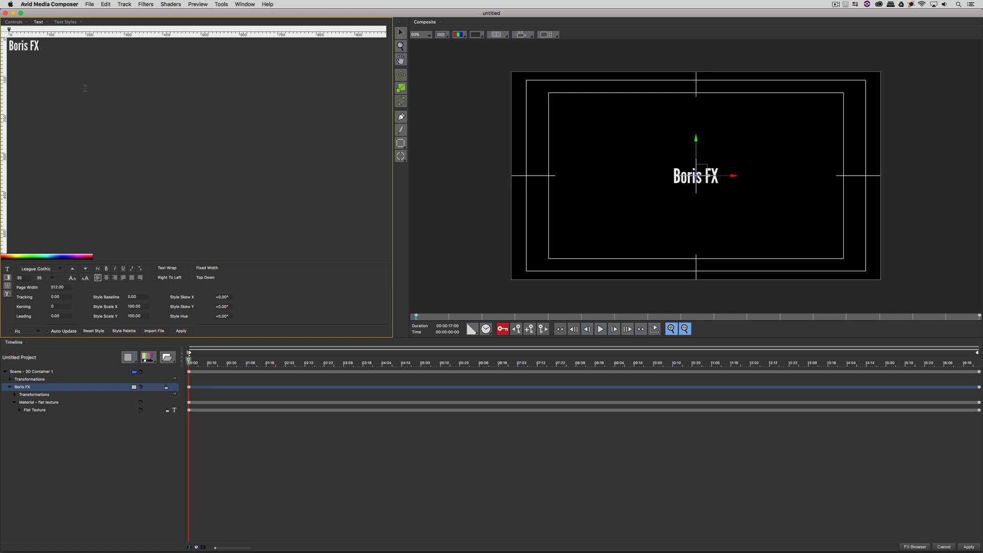
# Step: Retype the text as 'Starring:', set font size 45, and move it near the frame top
pyautogui.moveTo(61, 45); pyautogui.dragTo(2, 32)
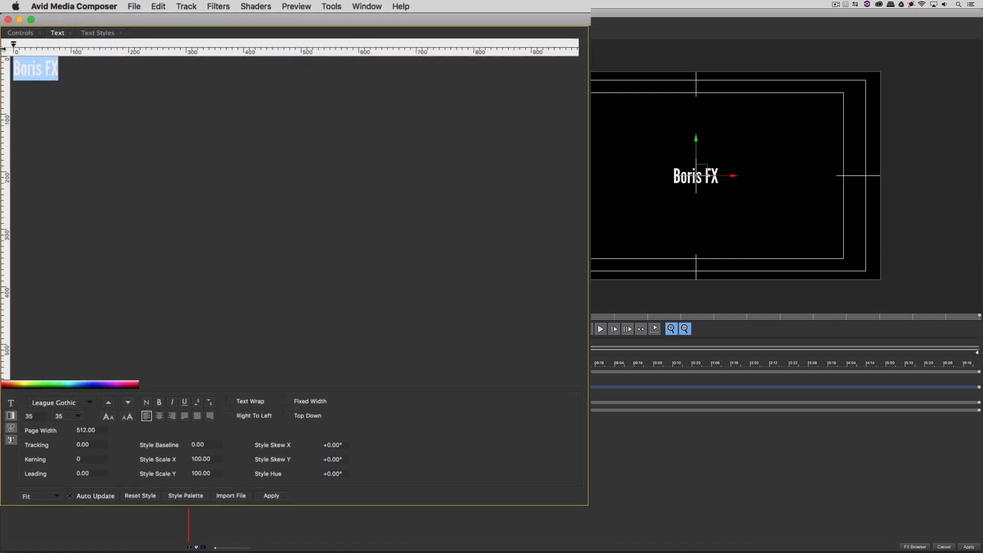
pyautogui.write('Starring:')
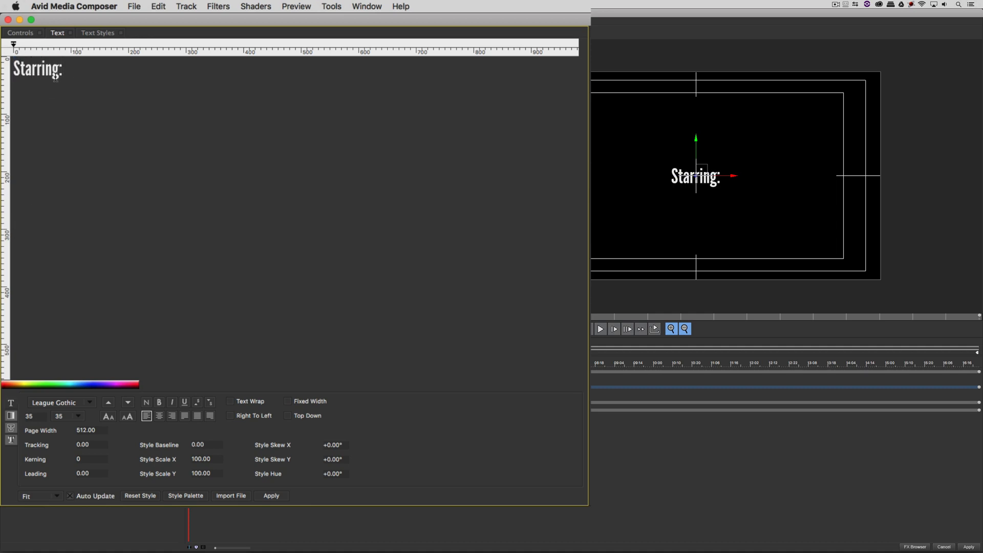
pyautogui.moveTo(91, 72); pyautogui.dragTo(1, 53)
pyautogui.doubleClick(44, 417)
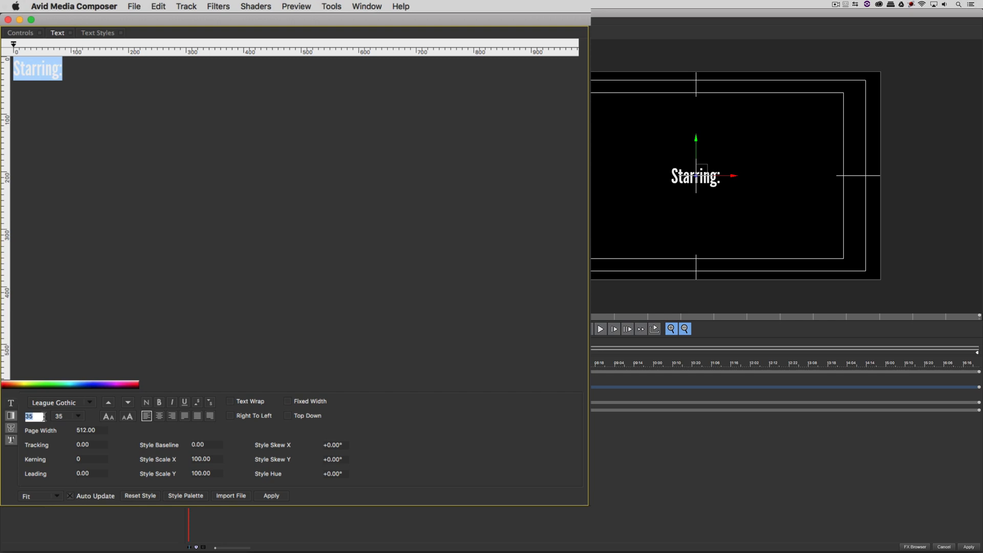
pyautogui.write('45')
pyautogui.press('Return')
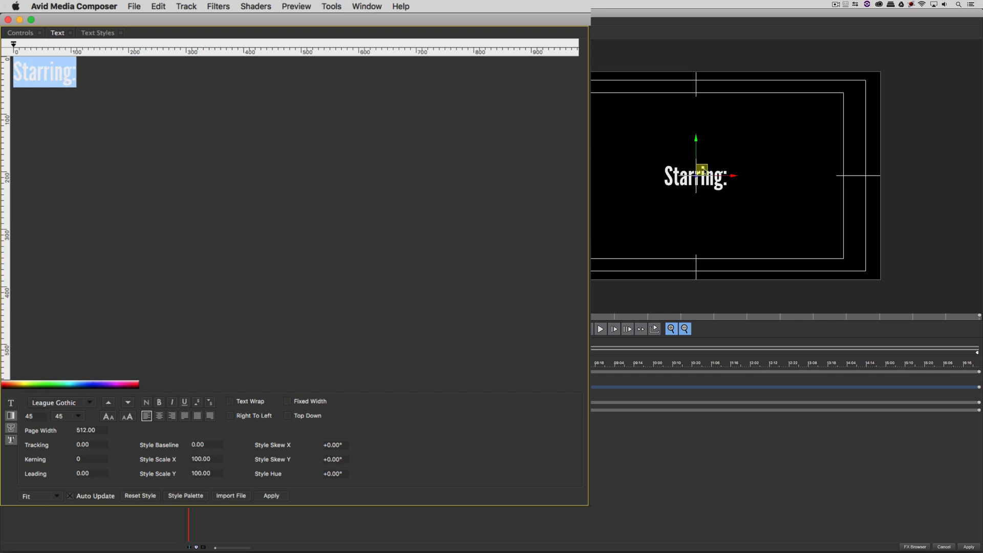
pyautogui.moveTo(702, 171); pyautogui.dragTo(702, 93)
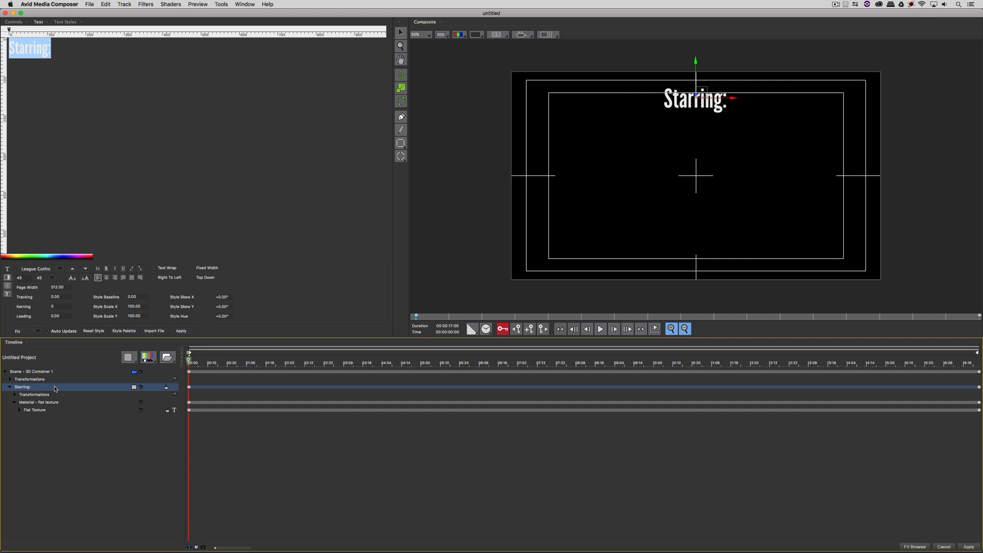
# Step: Duplicate the 'Starring:' layer, move the copy lower left, and retype it with the performer's name
pyautogui.rightClick(61, 389)
pyautogui.click(79, 419)
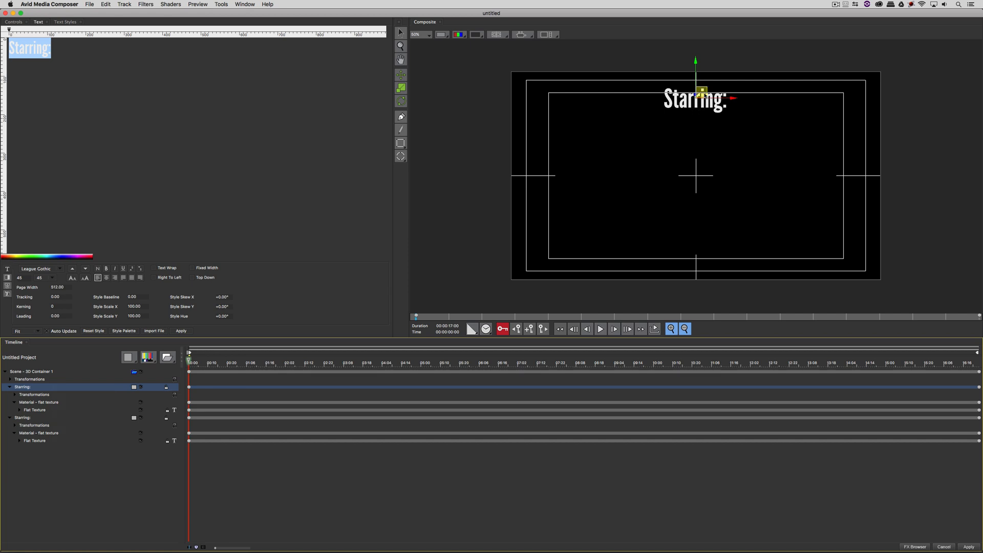
pyautogui.moveTo(702, 94); pyautogui.dragTo(614, 223)
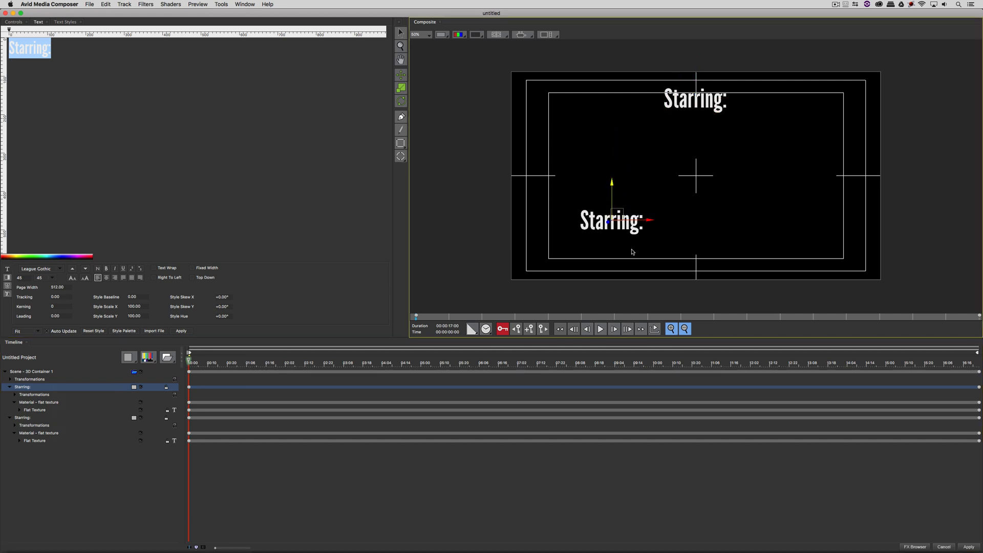
pyautogui.moveTo(73, 55); pyautogui.dragTo(3, 39)
pyautogui.write('K')
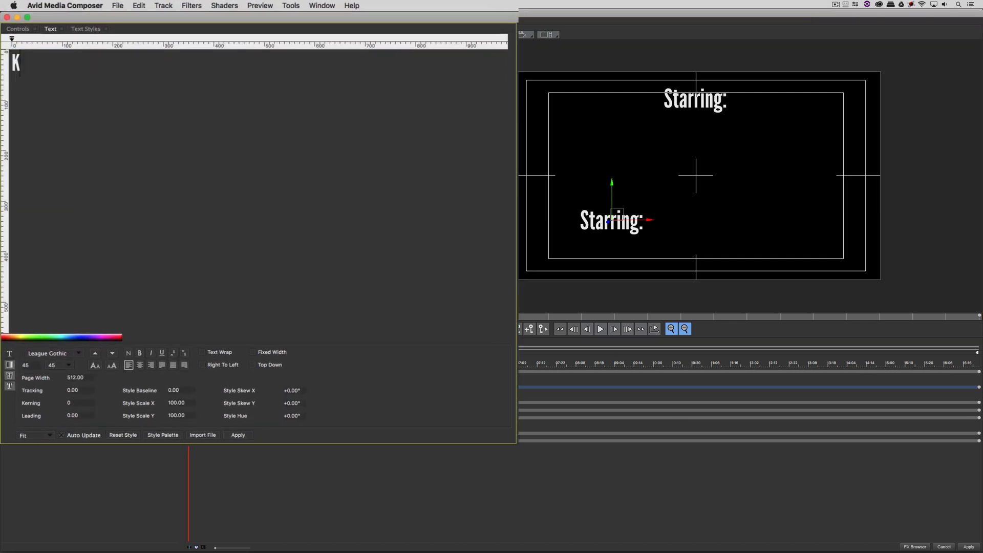
pyautogui.write('evin P McAuliffe')
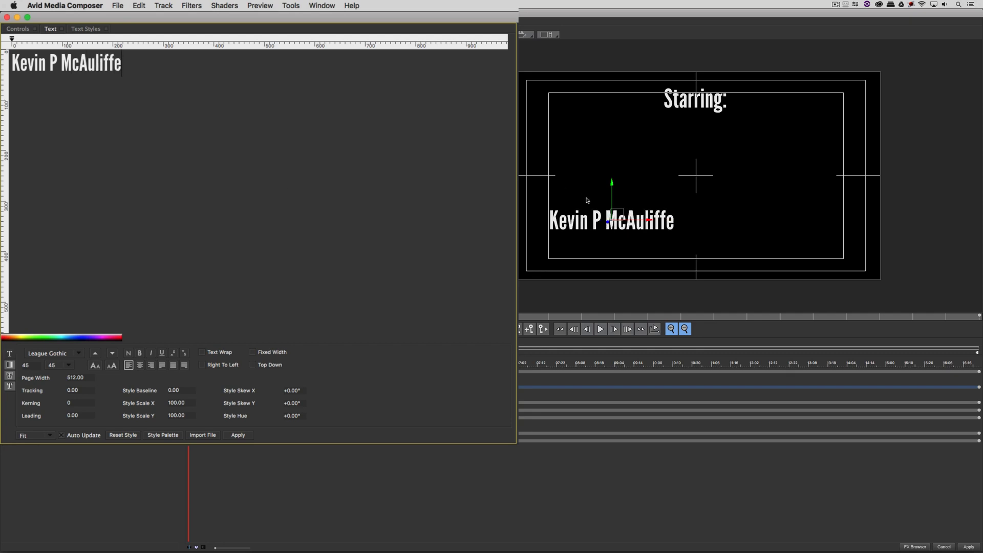
pyautogui.moveTo(618, 218); pyautogui.dragTo(626, 217)
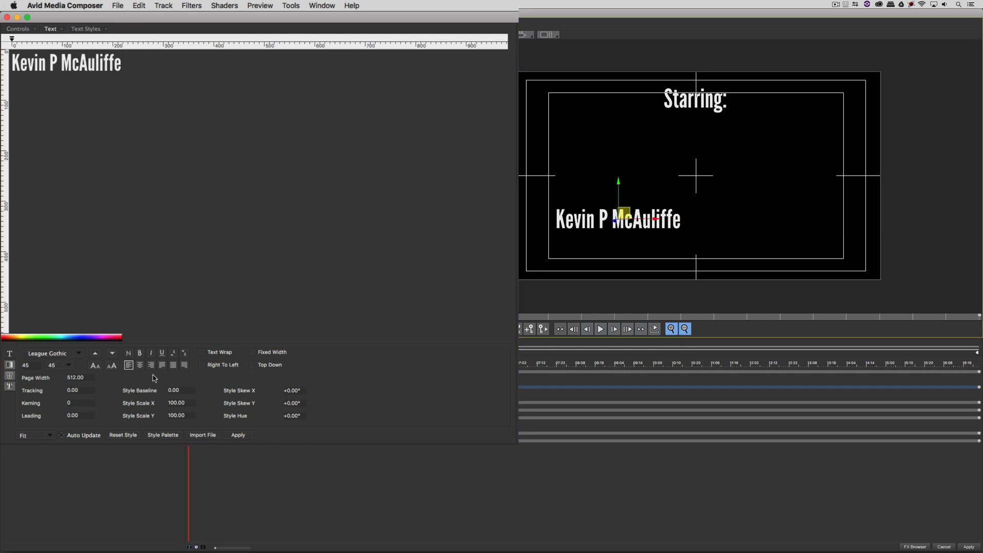
# Step: Set the performer's name to font size 35
pyautogui.click(30, 365)
pyautogui.write('35')
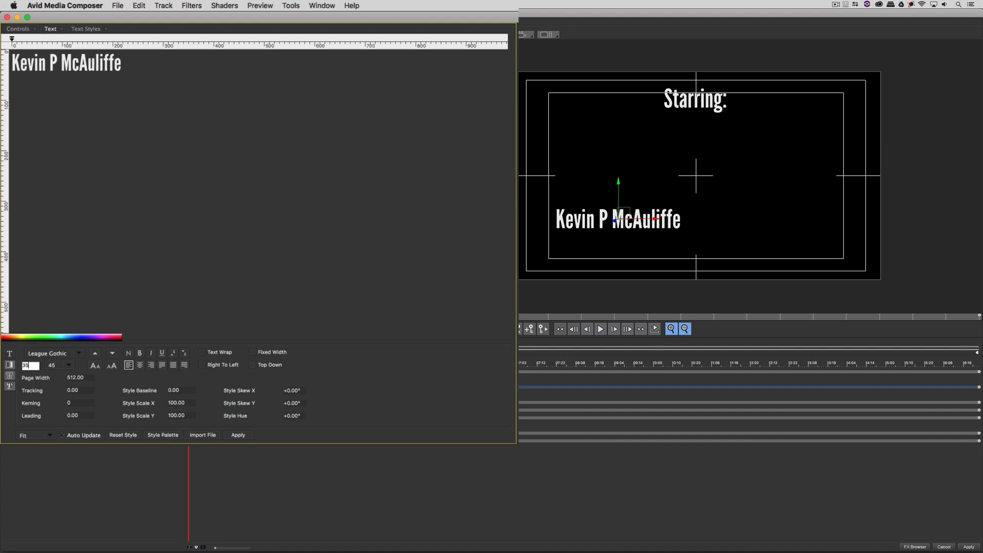
pyautogui.press('Return')
pyautogui.moveTo(141, 66); pyautogui.dragTo(13, 67)
pyautogui.click(36, 364)
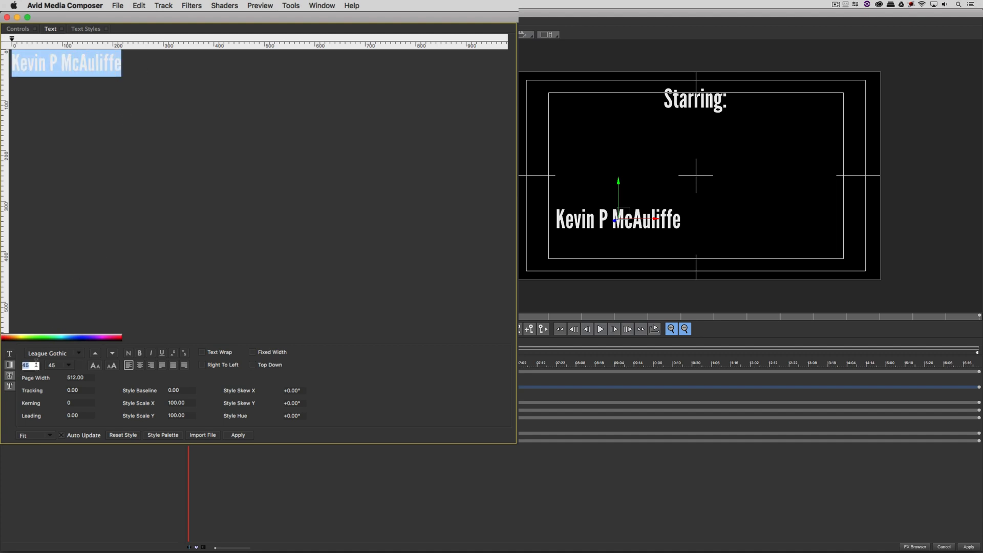
pyautogui.write('35')
pyautogui.press('Return')
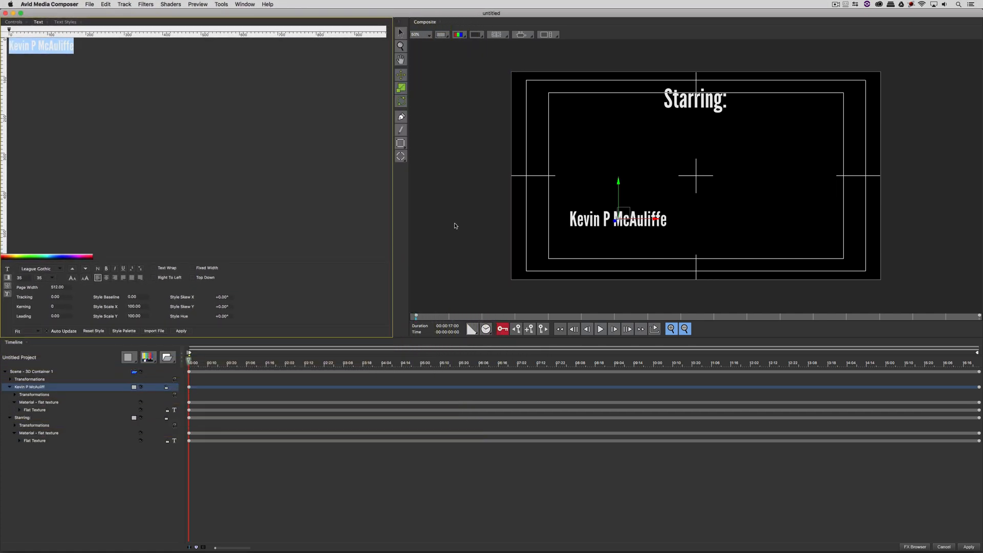
# Step: Shorten the performer's name layer to end at 00:00:05:00 and scrub to check it
pyautogui.moveTo(618, 219); pyautogui.dragTo(616, 221)
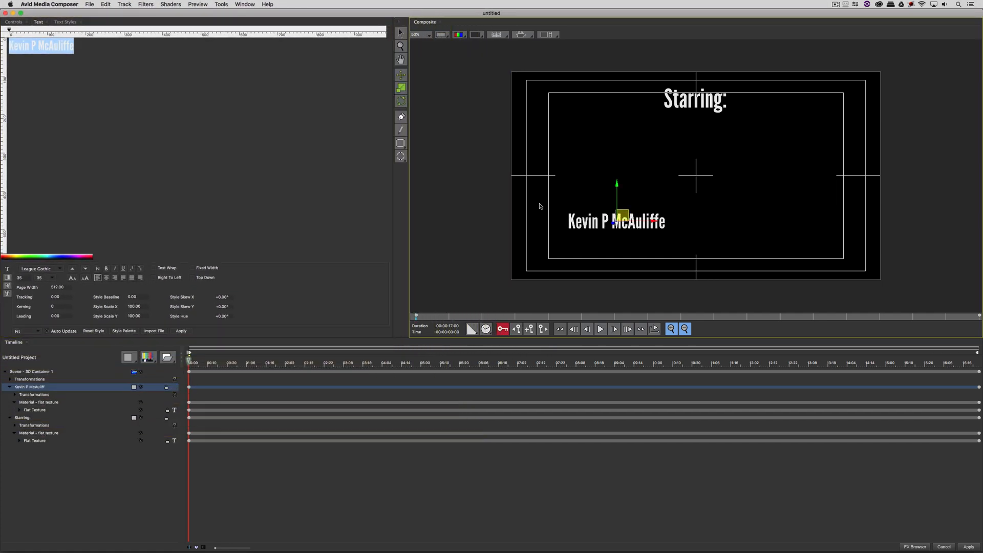
pyautogui.click(423, 362)
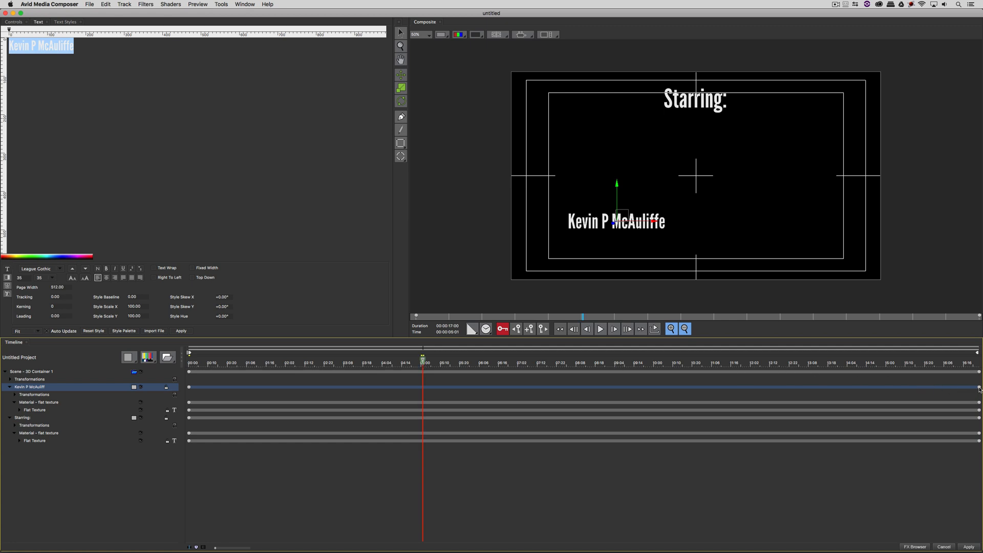
pyautogui.moveTo(978, 387); pyautogui.dragTo(421, 388)
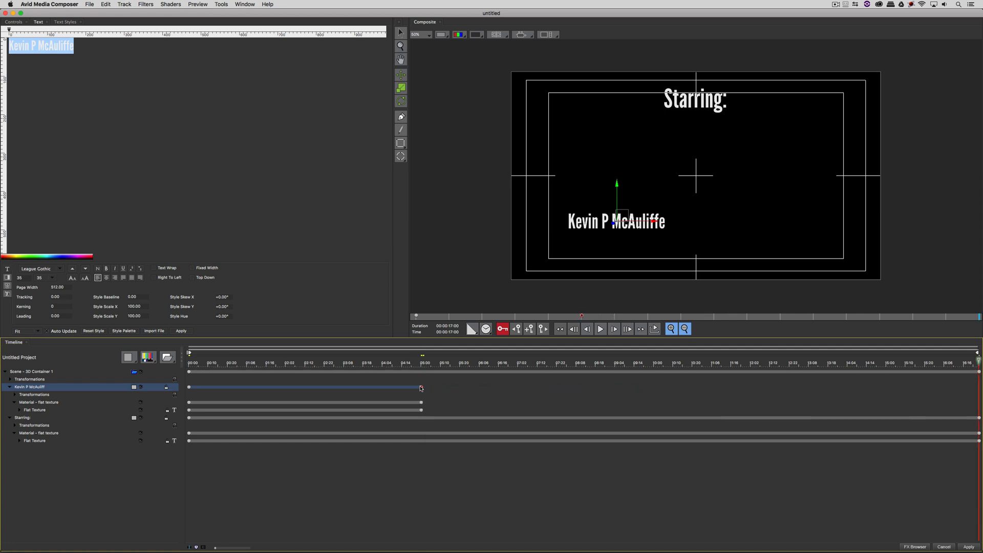
pyautogui.click(425, 362)
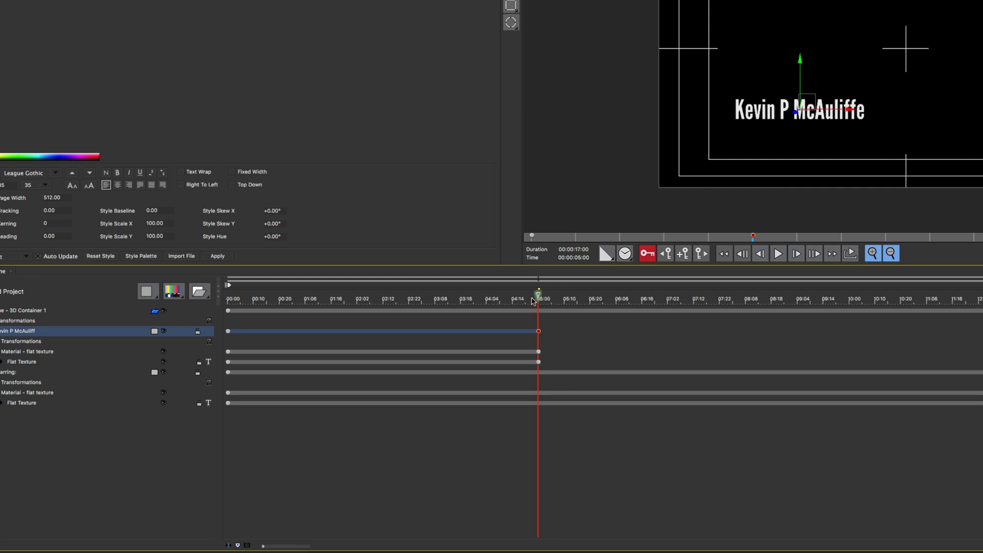
pyautogui.moveTo(535, 298); pyautogui.dragTo(228, 297)
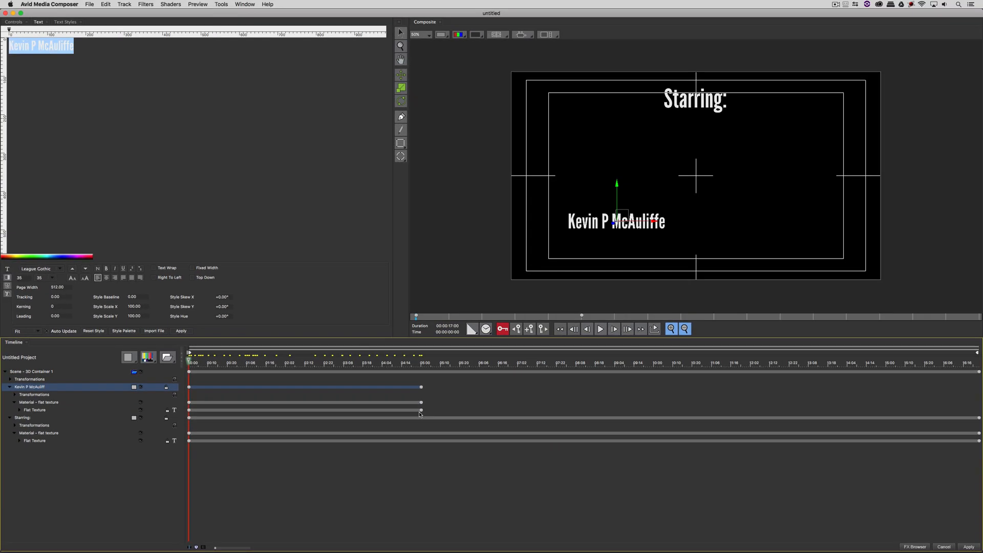
# Step: Keyframe the name's Opacity from 0 at the start to 100 at one second, using Linear interpolation
pyautogui.click(13, 22)
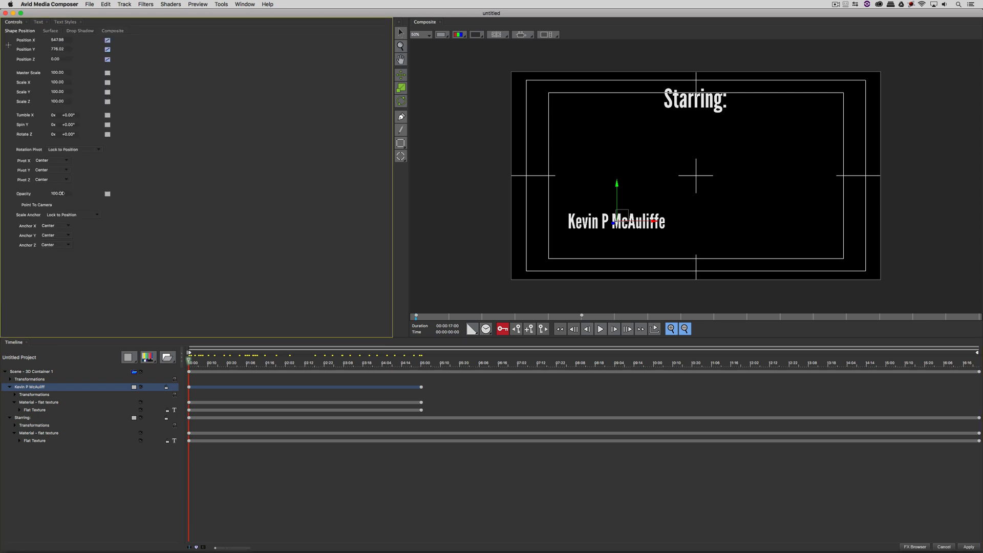
pyautogui.moveTo(61, 194); pyautogui.dragTo(2, 193)
pyautogui.moveTo(230, 362); pyautogui.dragTo(235, 362)
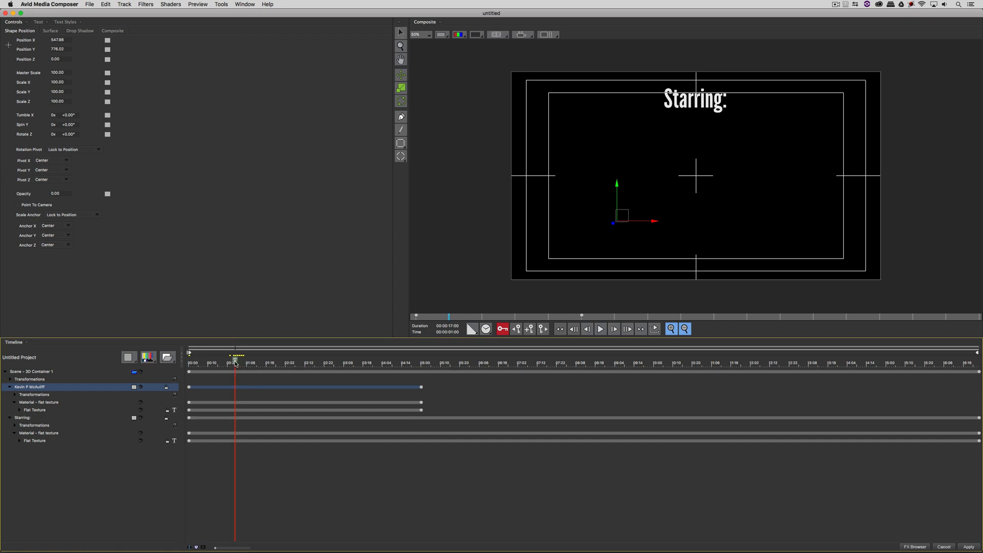
pyautogui.moveTo(53, 193); pyautogui.dragTo(131, 199)
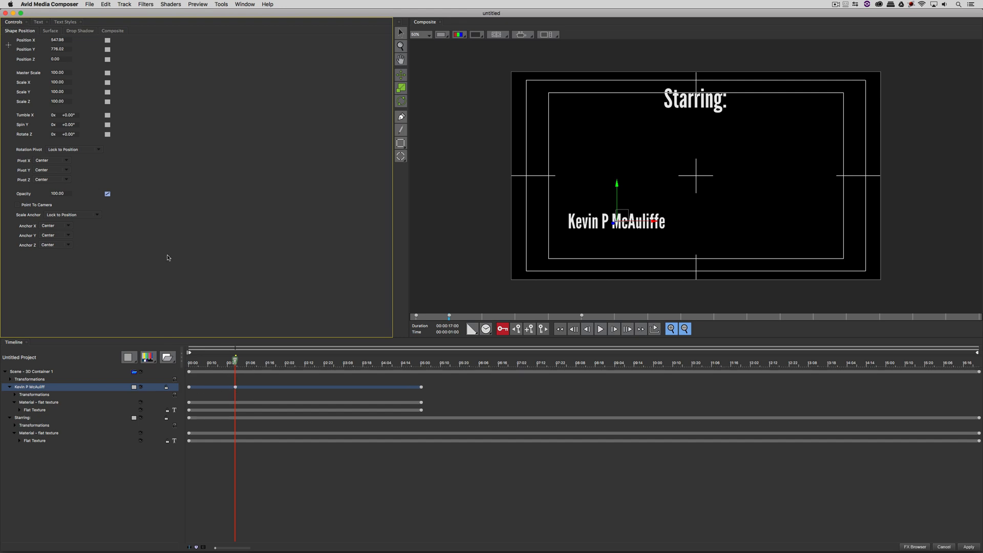
pyautogui.click(107, 193)
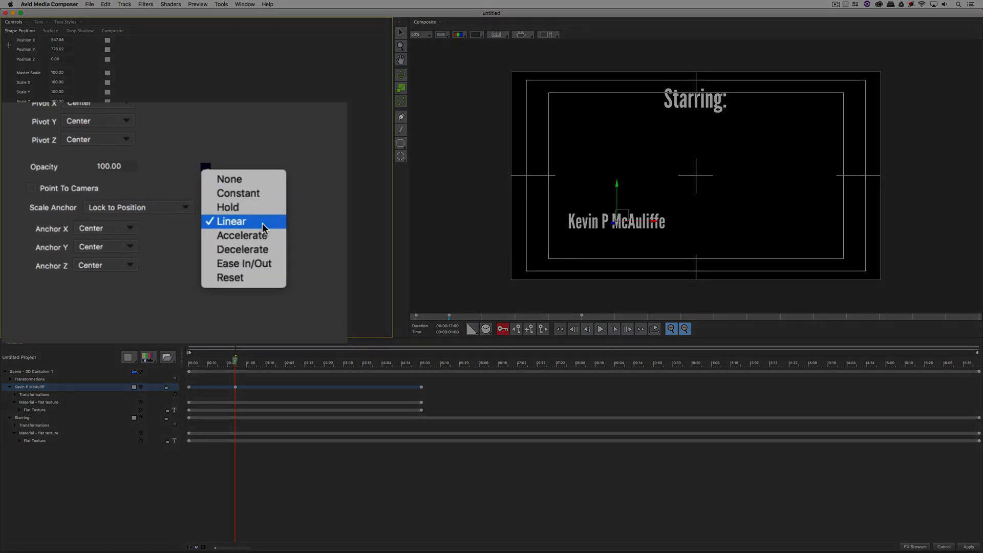
pyautogui.click(291, 222)
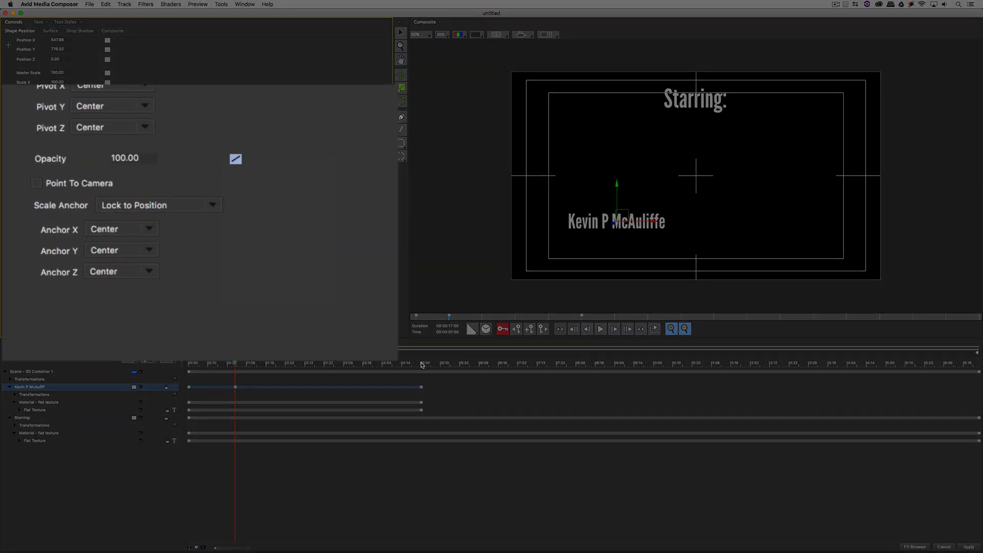
# Step: Hold Opacity at 100 at 04:00, fade it to 0 at 05:00, and preview the fade
pyautogui.click(384, 364)
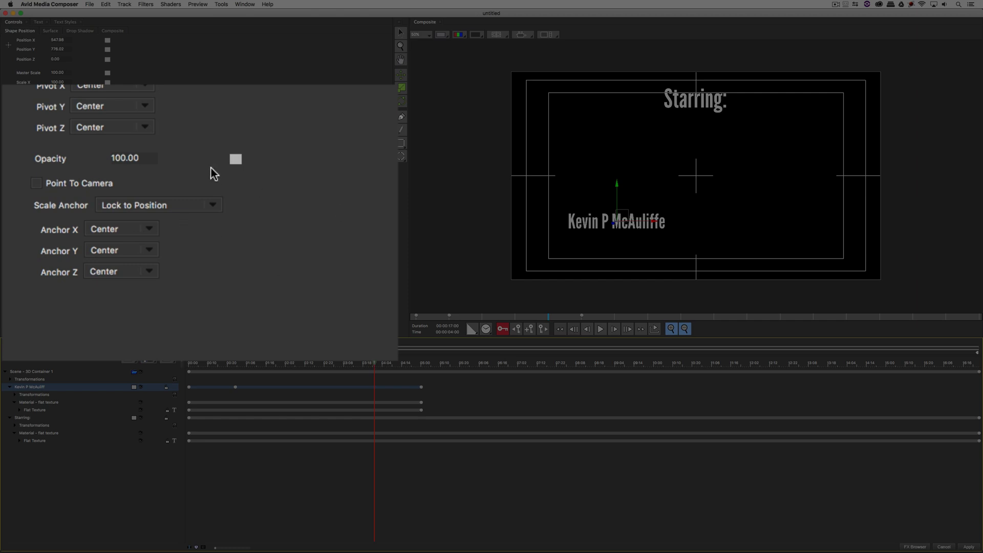
pyautogui.click(235, 158)
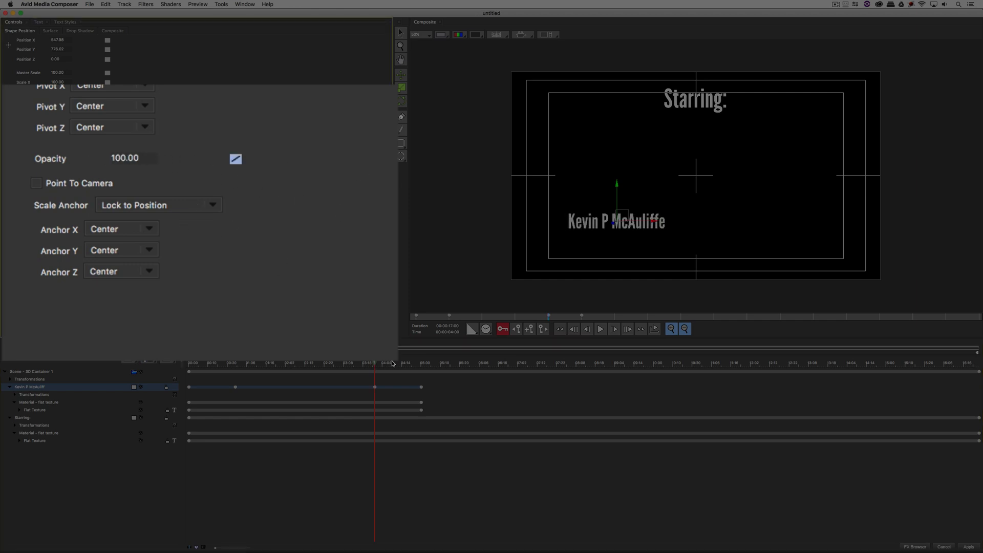
pyautogui.click(420, 364)
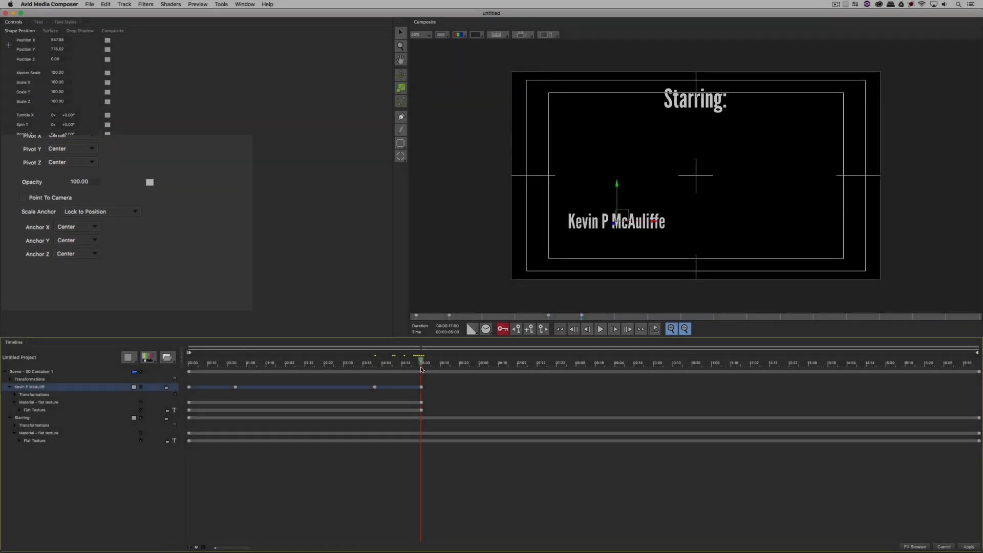
pyautogui.moveTo(69, 196); pyautogui.dragTo(2, 192)
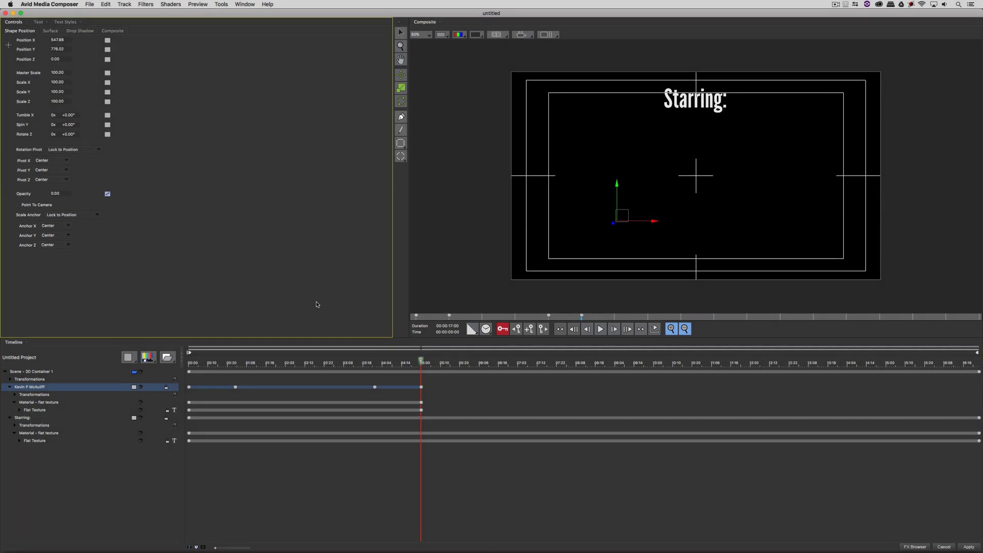
pyautogui.moveTo(333, 364); pyautogui.dragTo(170, 347)
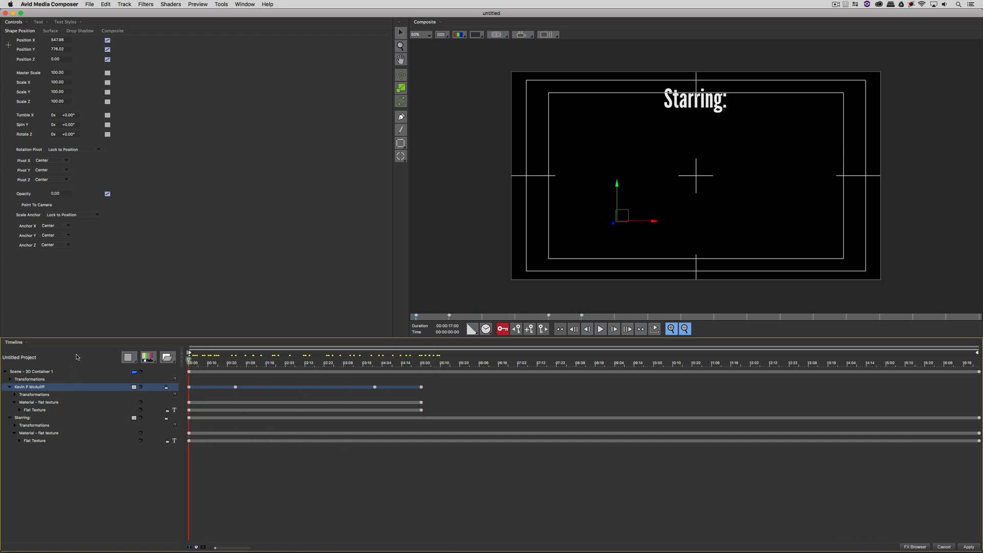
# Step: Duplicate the name layer with its fade and move the copy upper right below 'Starring:'
pyautogui.press('super+d')
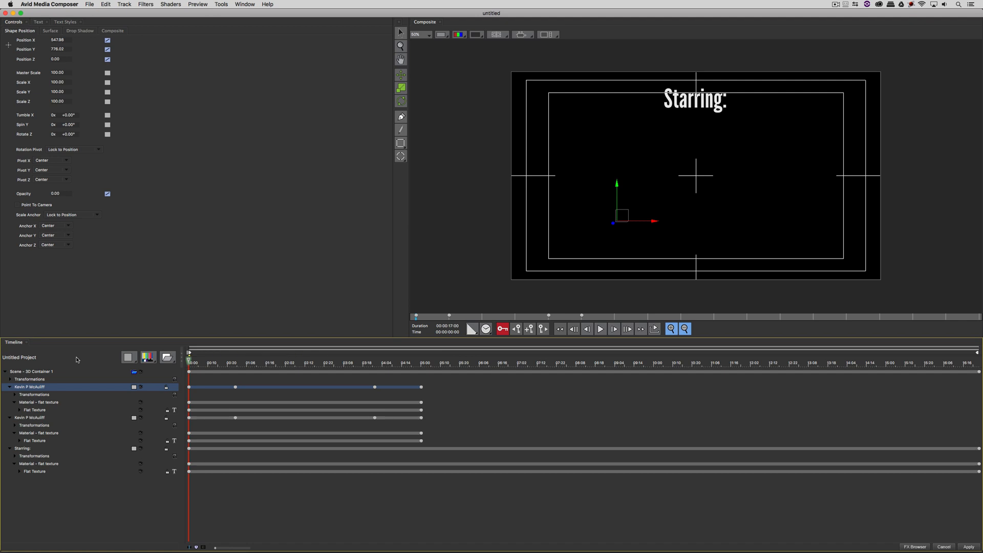
pyautogui.rightClick(54, 387)
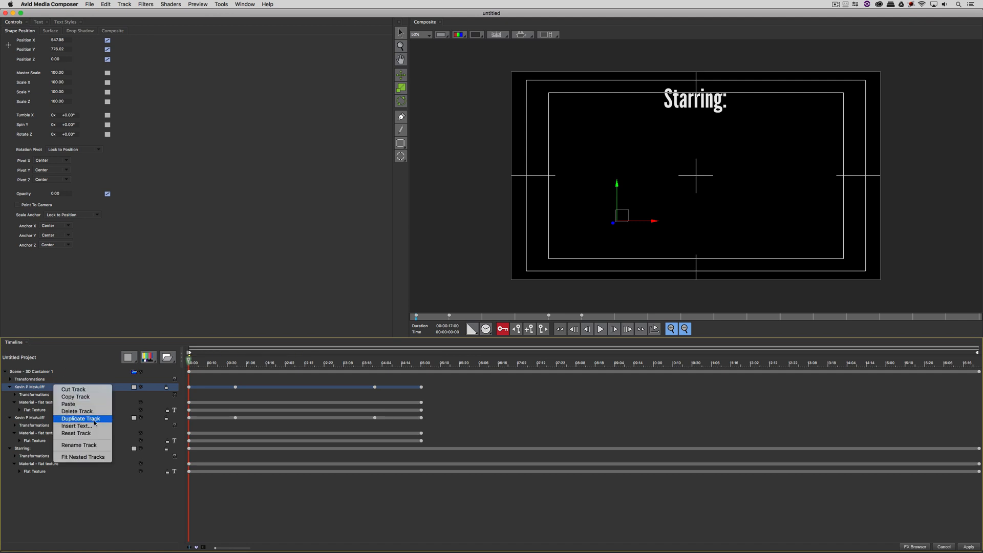
pyautogui.click(62, 395)
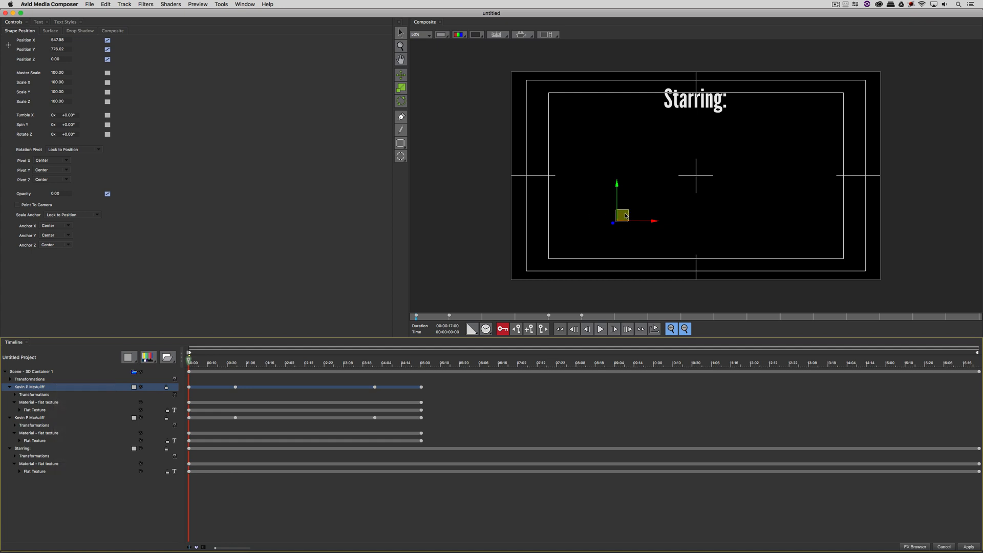
pyautogui.moveTo(621, 217); pyautogui.dragTo(772, 136)
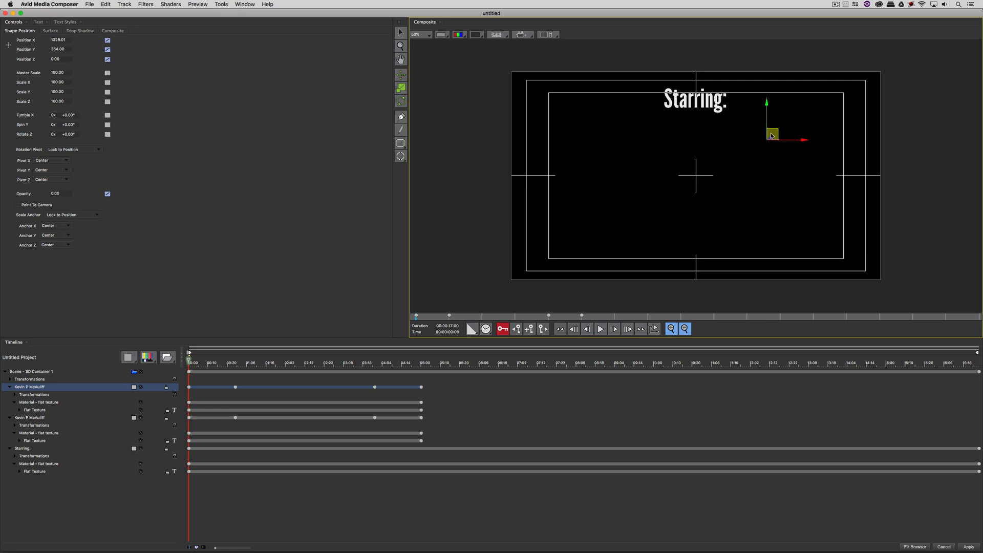
pyautogui.click(309, 363)
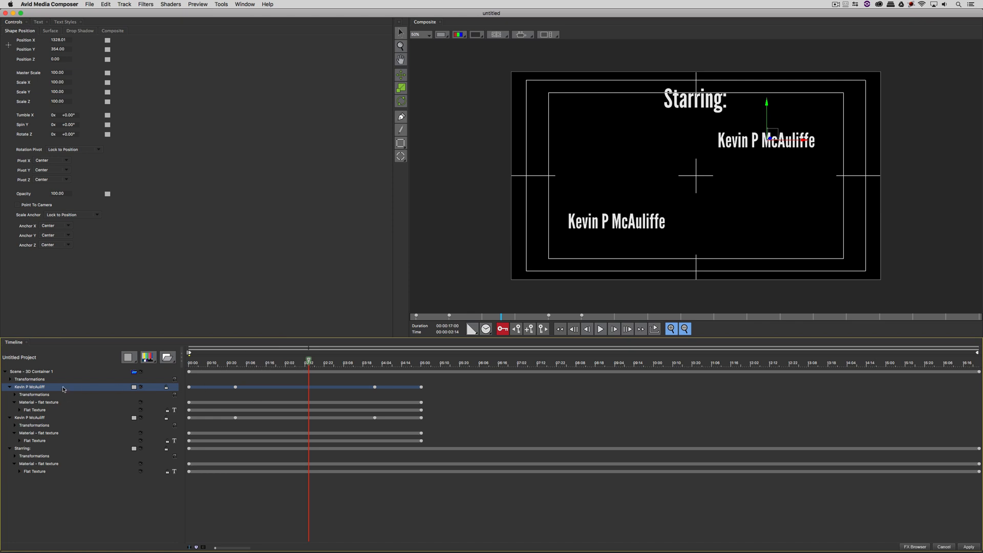
# Step: Retype the copied layer with the second cast name and make it start around 03:18
pyautogui.click(39, 22)
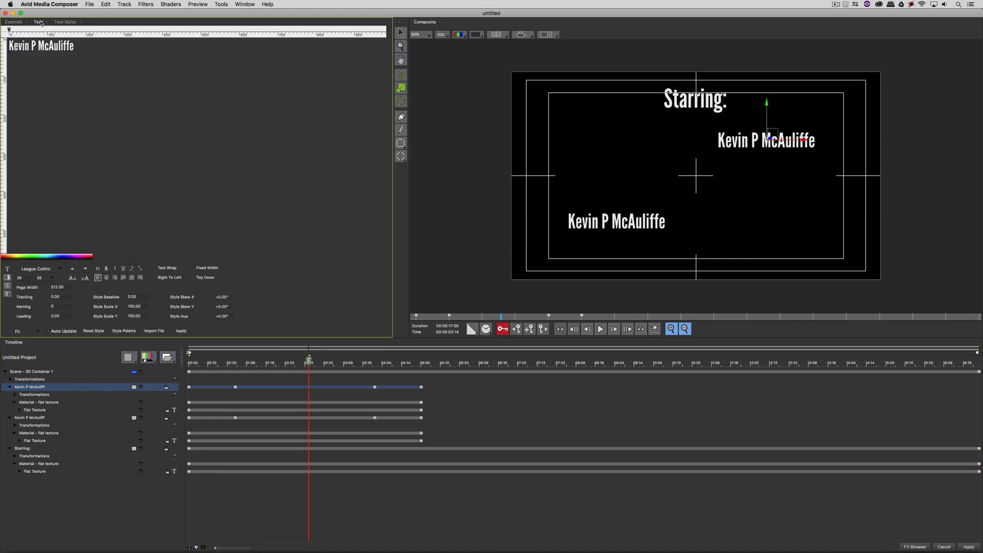
pyautogui.moveTo(121, 45); pyautogui.dragTo(2, 33)
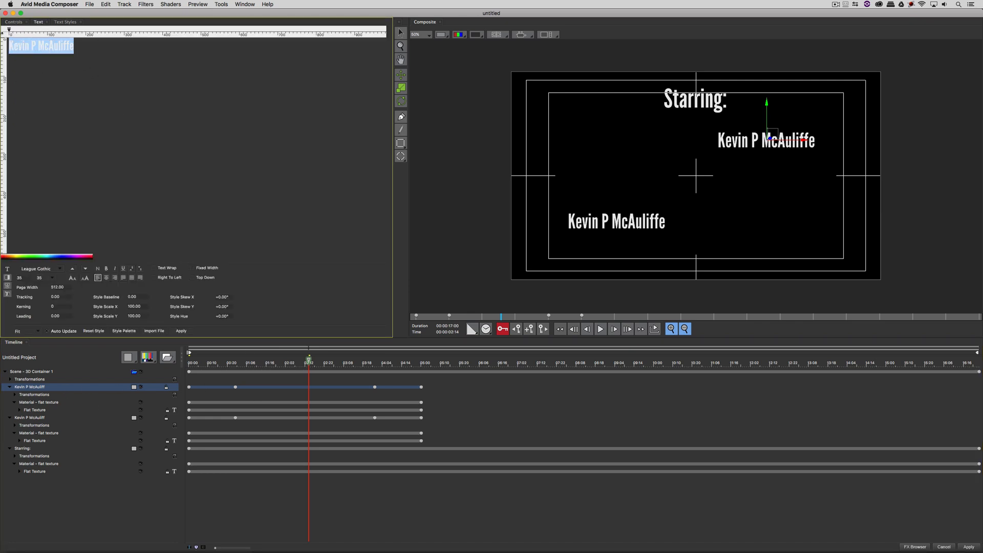
pyautogui.press('BackSpace')
pyautogui.write('Bru')
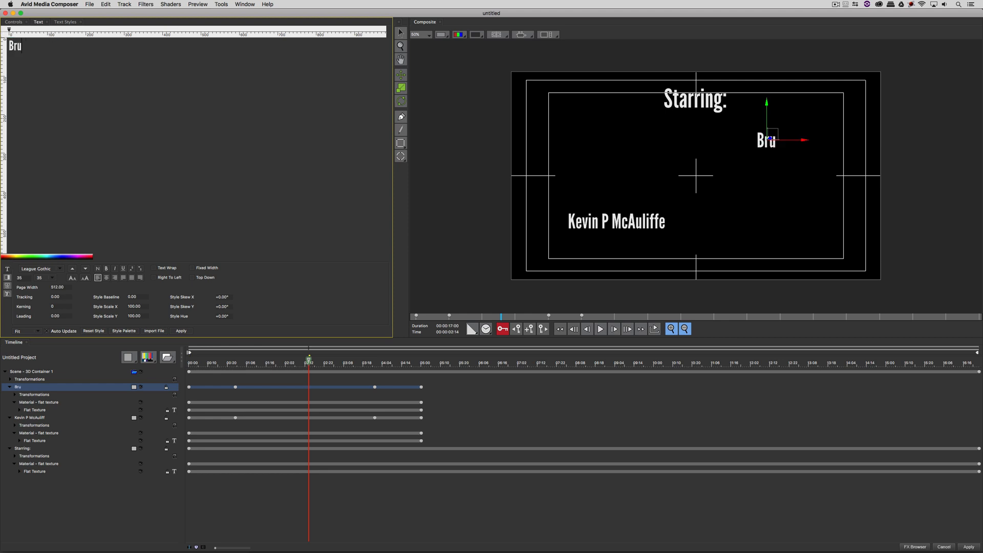
pyautogui.write('ce Waa')
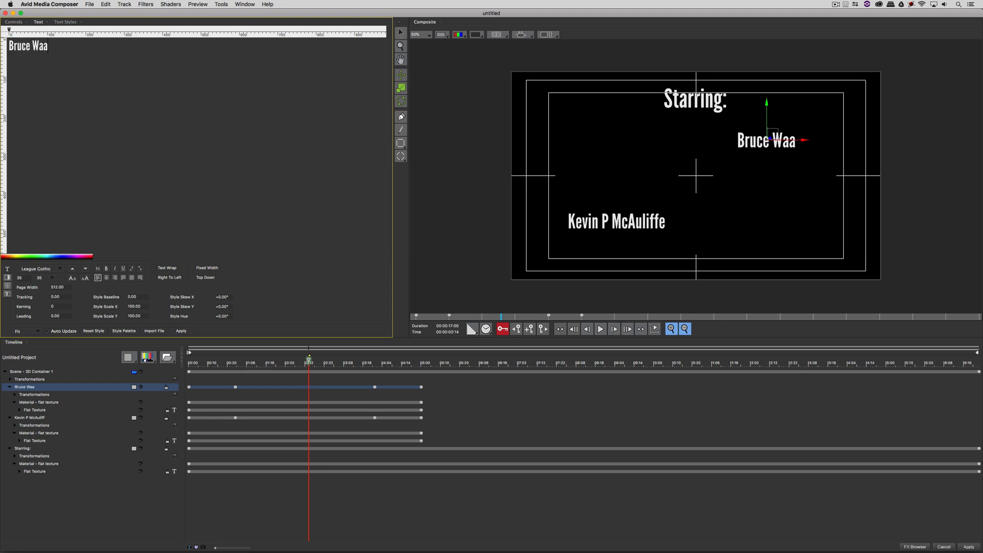
pyautogui.write('ayne')
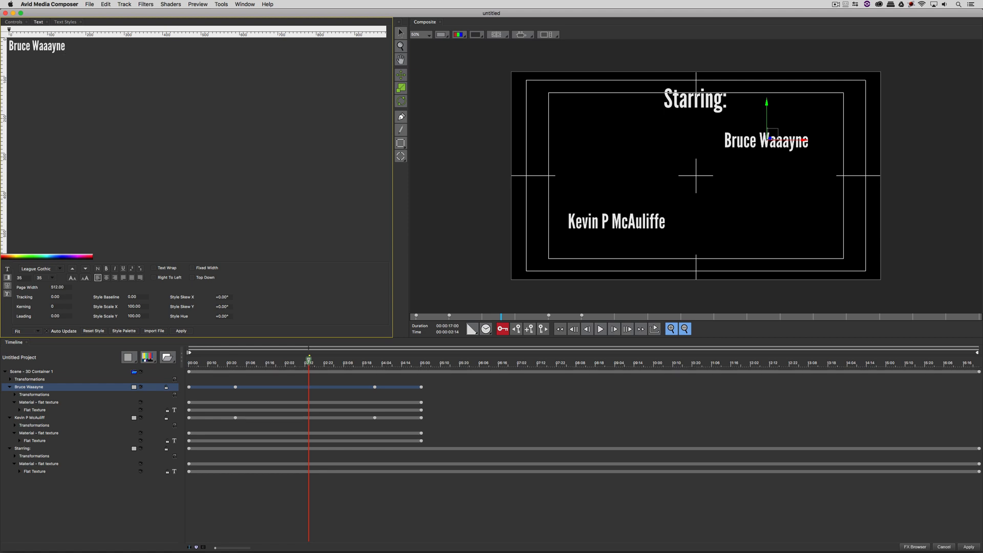
pyautogui.moveTo(282, 368); pyautogui.dragTo(375, 367)
pyautogui.moveTo(196, 389); pyautogui.dragTo(561, 374)
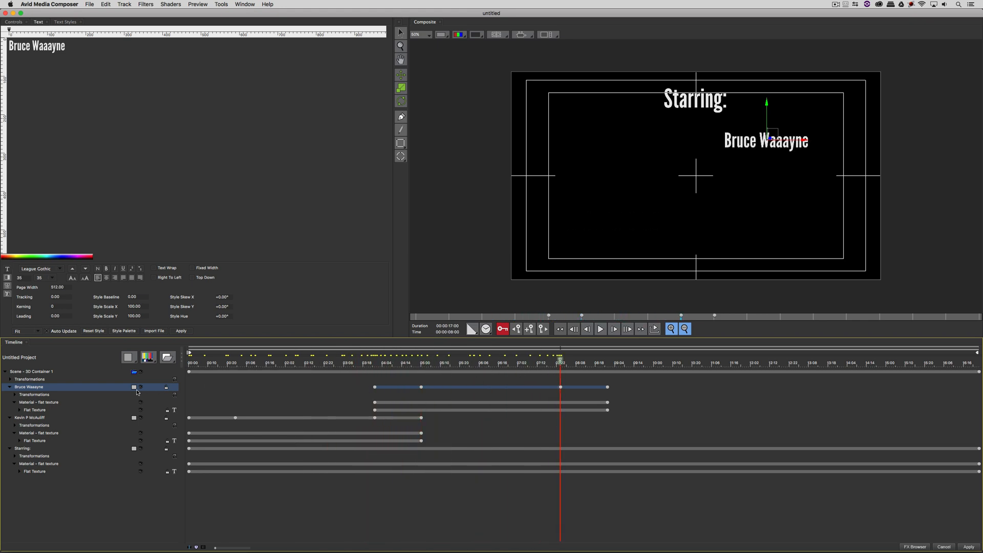
# Step: Duplicate the Bruce Waaayne layer, start the copy near 07:22, and place it upper left below Starring:
pyautogui.press('super+d')
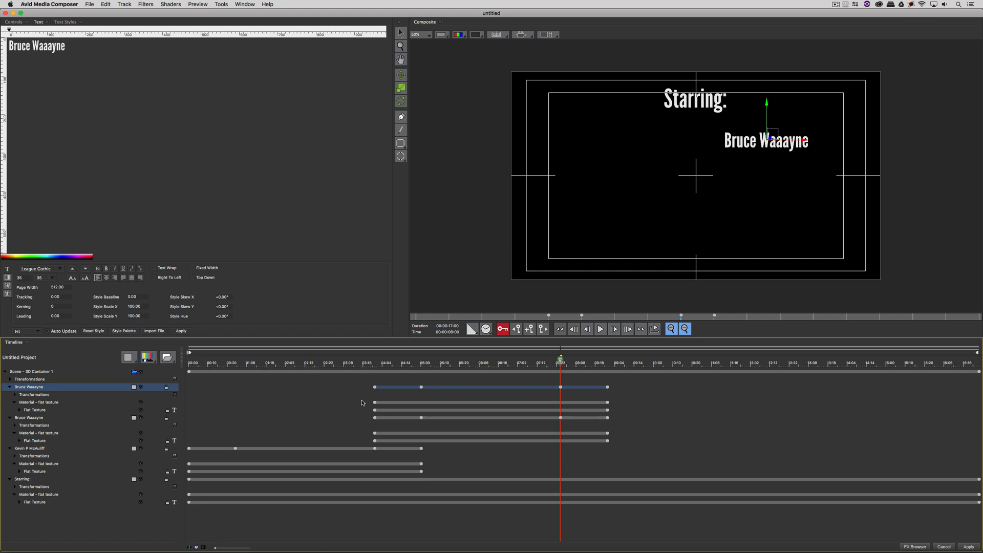
pyautogui.moveTo(392, 389); pyautogui.dragTo(560, 368)
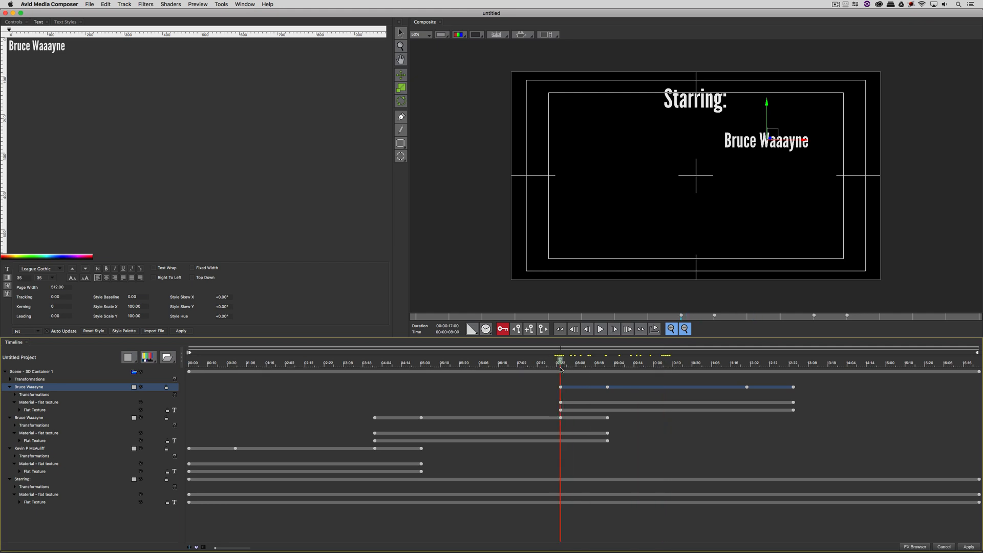
pyautogui.moveTo(770, 136); pyautogui.dragTo(610, 135)
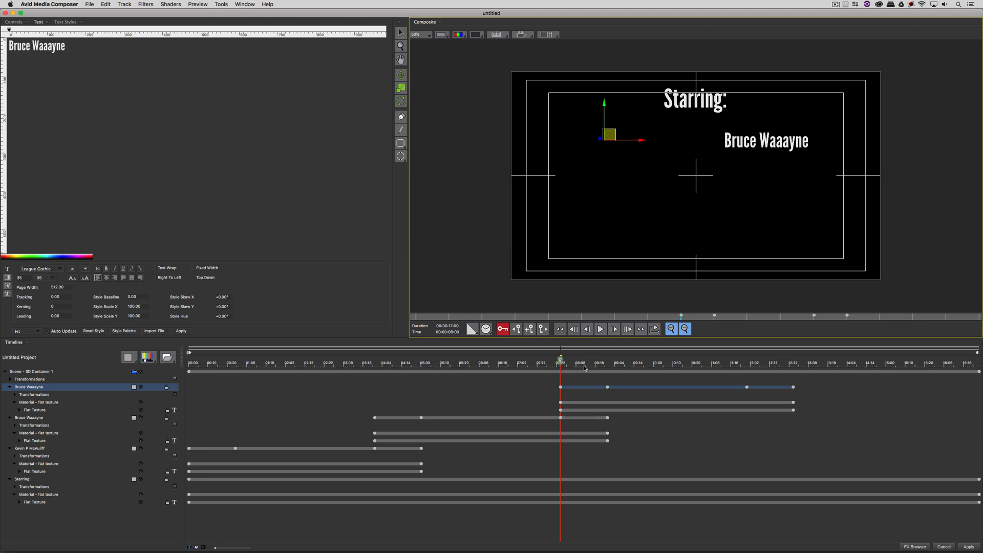
pyautogui.moveTo(584, 367); pyautogui.dragTo(661, 365)
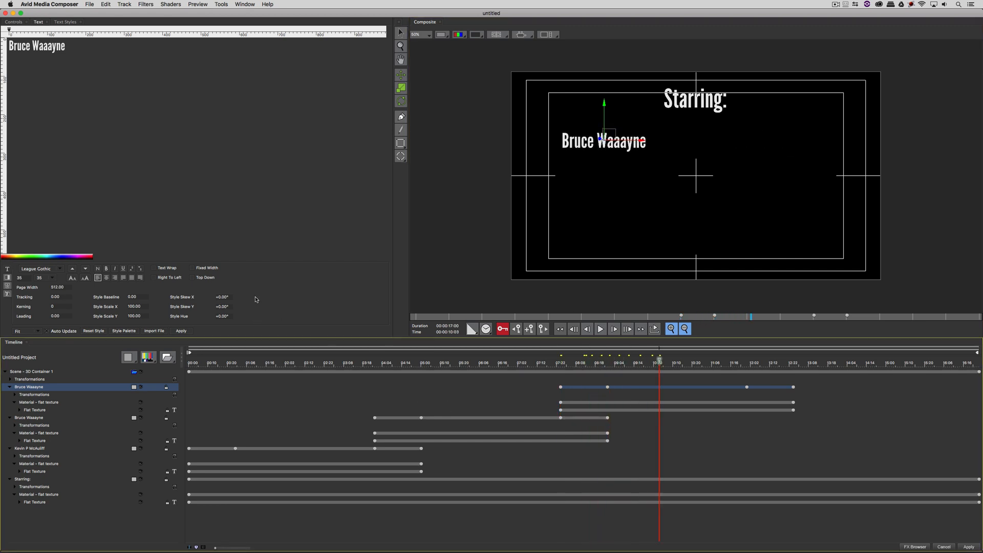
pyautogui.moveTo(66, 46); pyautogui.dragTo(8, 46)
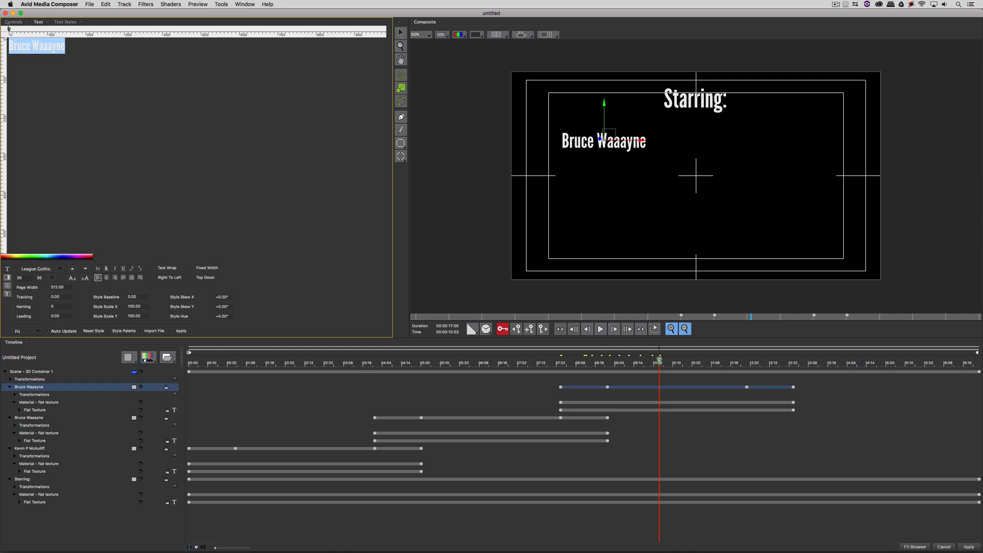
# Step: Replace the copied name with Steve Roodgers and scrub the timeline to preview the animation
pyautogui.write('Steve R')
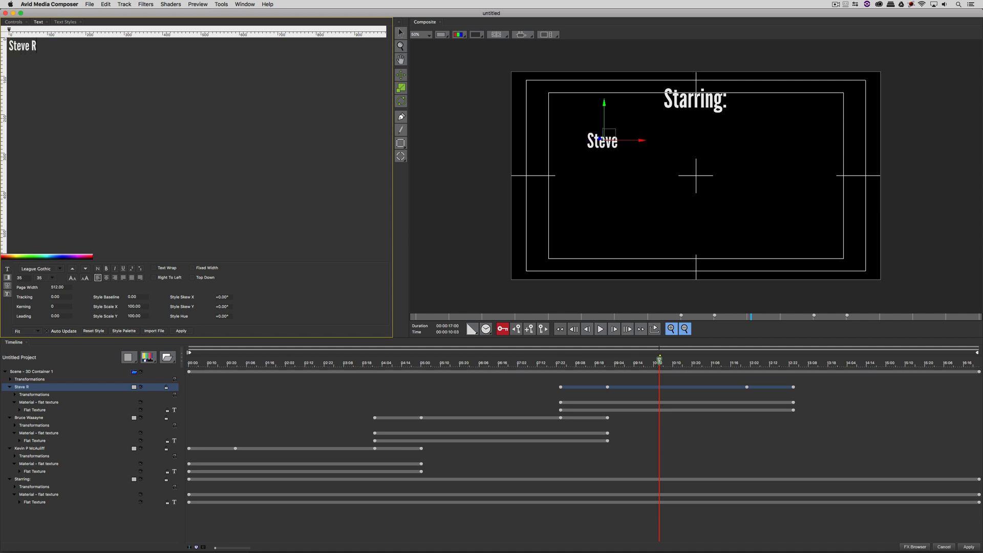
pyautogui.write('oodgers')
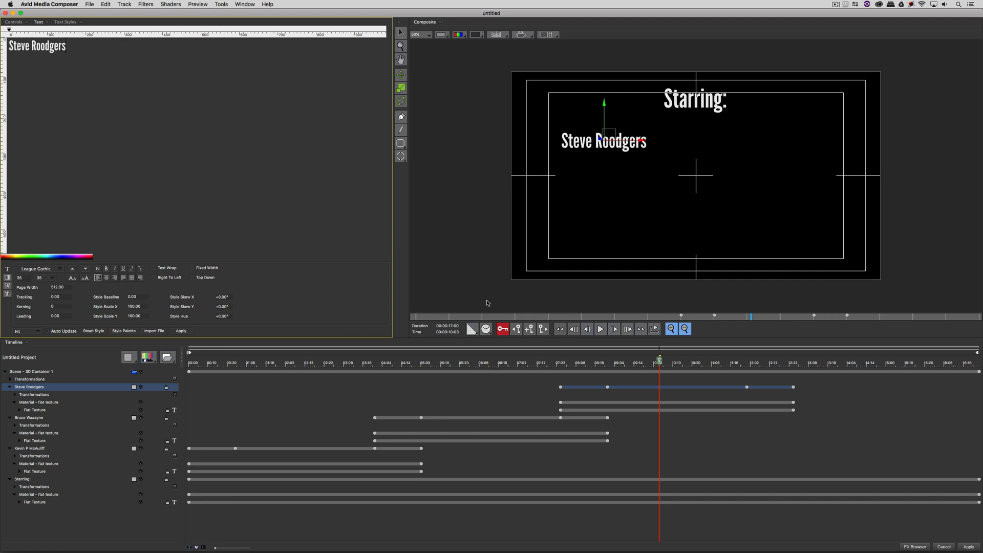
pyautogui.moveTo(684, 362)
pyautogui.mouseDown()
pyautogui.moveTo(804, 362)
pyautogui.moveTo(700, 364)
pyautogui.mouseUp()
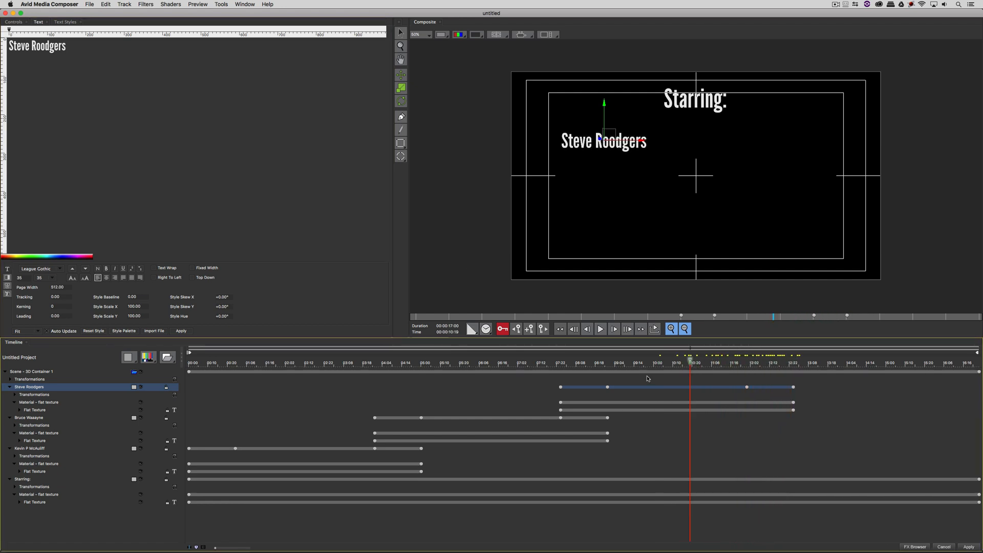
pyautogui.moveTo(647, 378); pyautogui.dragTo(748, 400)
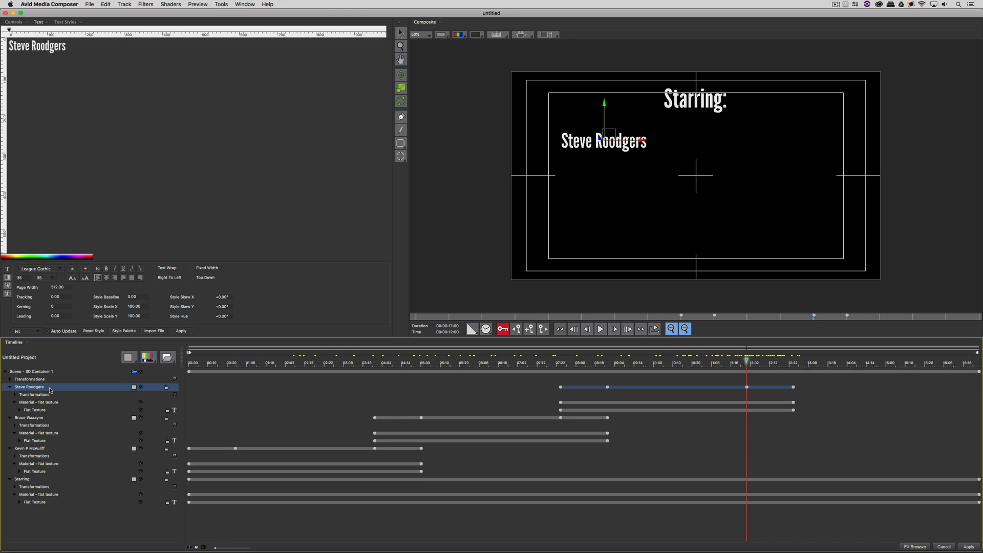
# Step: Duplicate the Steve Roodgers layer and position the copy at the lower right of the frame
pyautogui.press('super+d')
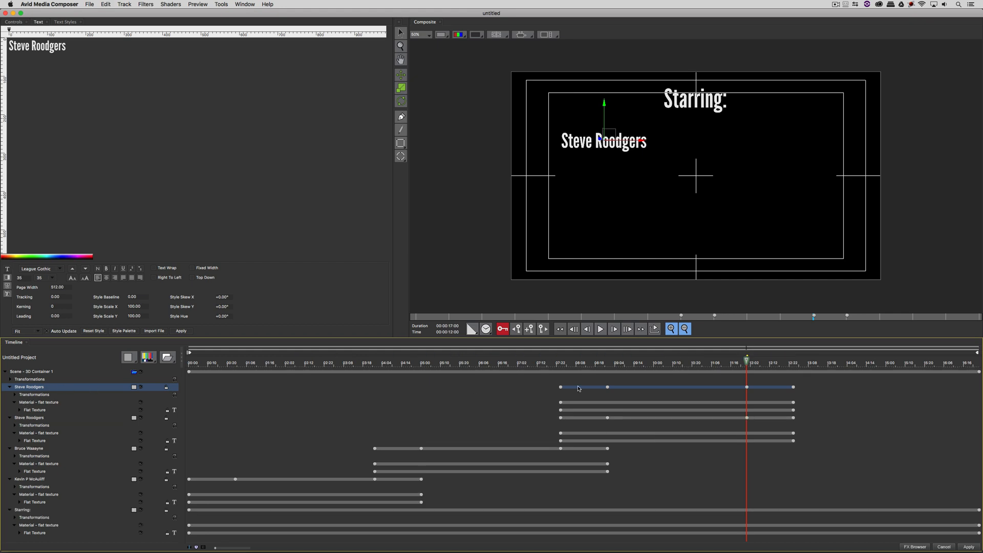
pyautogui.moveTo(612, 136); pyautogui.dragTo(778, 212)
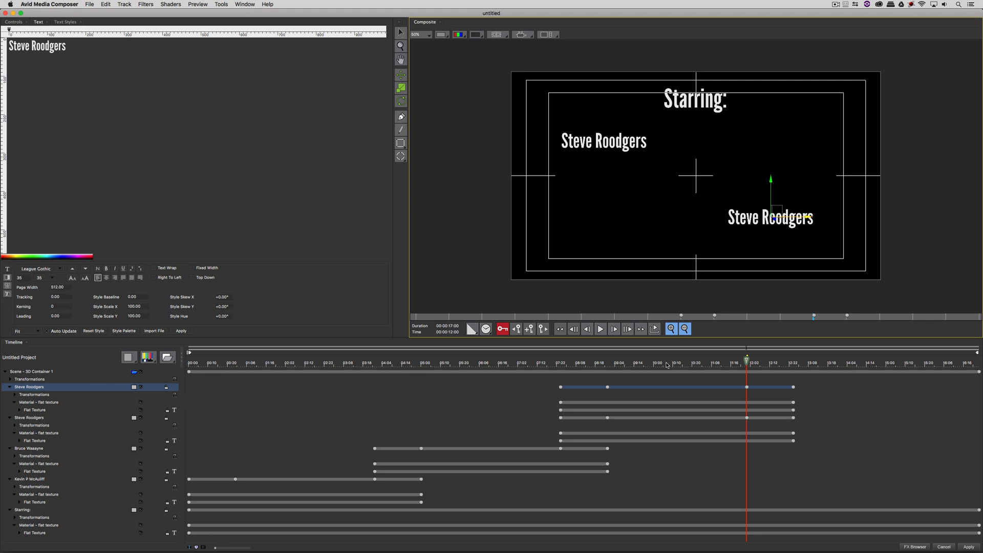
pyautogui.moveTo(667, 365); pyautogui.dragTo(561, 378)
pyautogui.press('super+z')
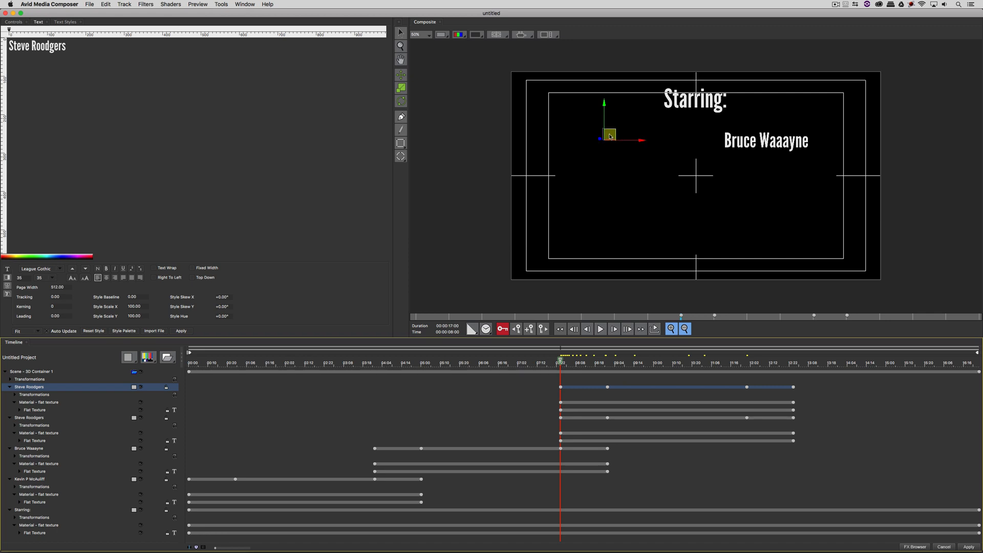
pyautogui.moveTo(614, 138); pyautogui.dragTo(778, 217)
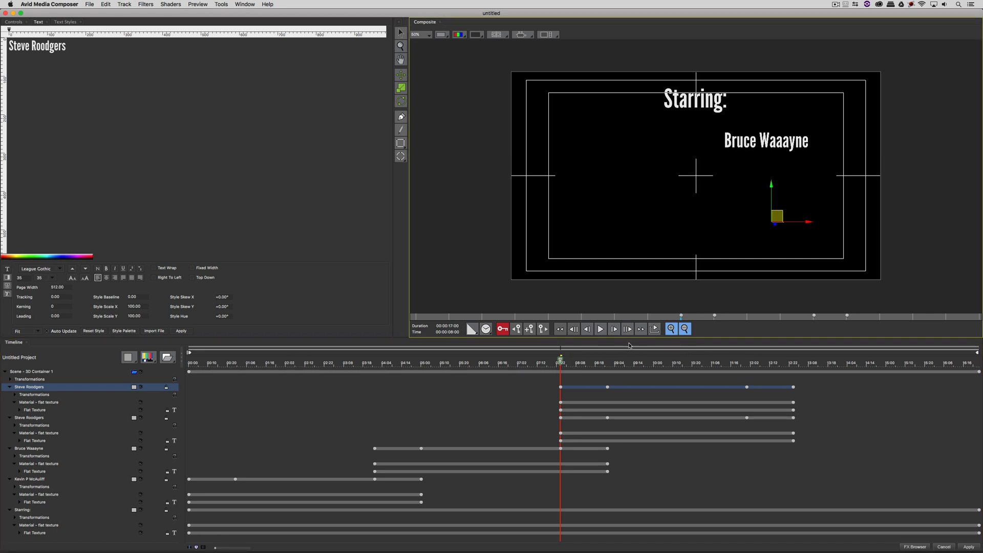
pyautogui.moveTo(594, 366); pyautogui.dragTo(747, 356)
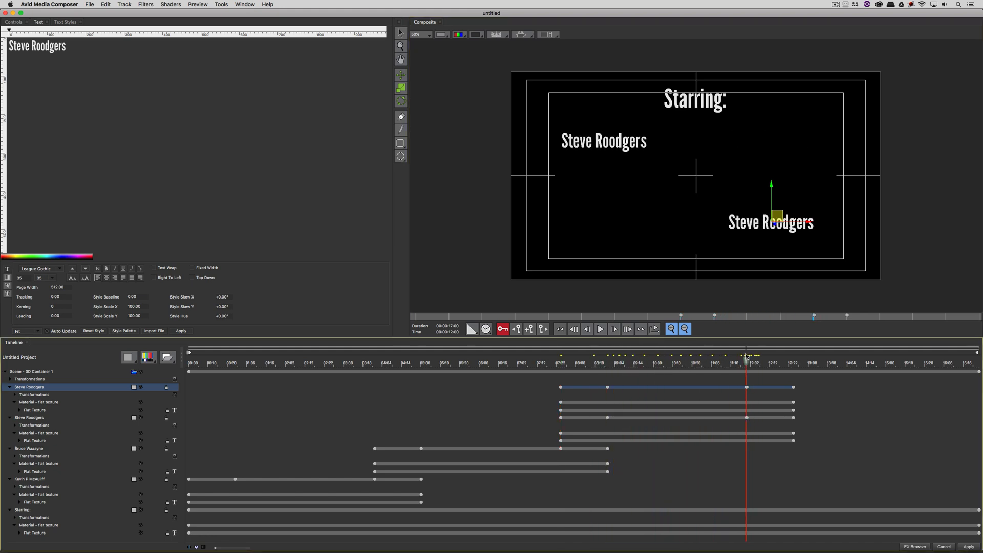
# Step: Slide the copy's timing later so it appears after the original fades out
pyautogui.moveTo(640, 387); pyautogui.dragTo(816, 388)
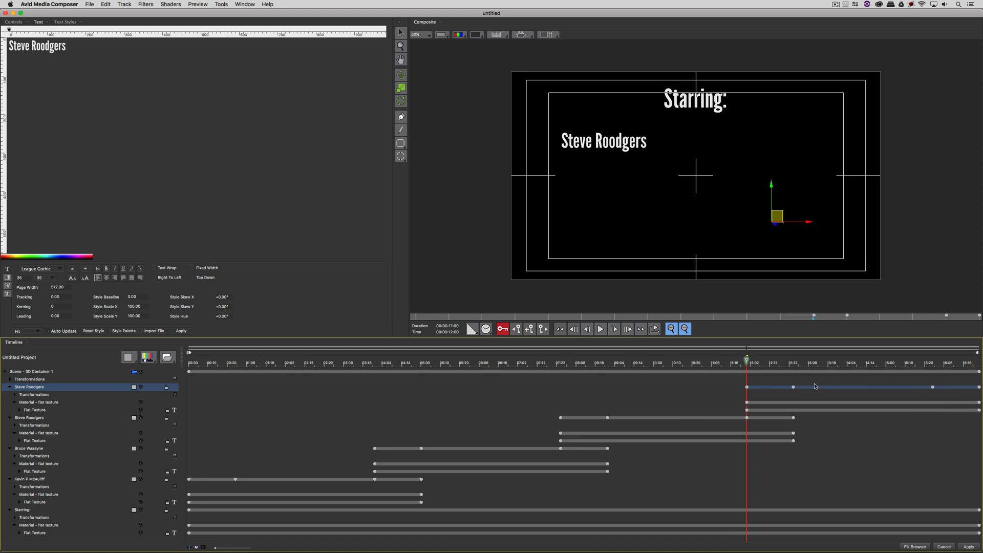
pyautogui.moveTo(761, 362); pyautogui.dragTo(855, 365)
pyautogui.moveTo(101, 65); pyautogui.dragTo(2, 34)
# Step: Change the lower-right copy's text to Tony Starrk, fixing a typo, and rewind the preview
pyautogui.write('Tonry S')
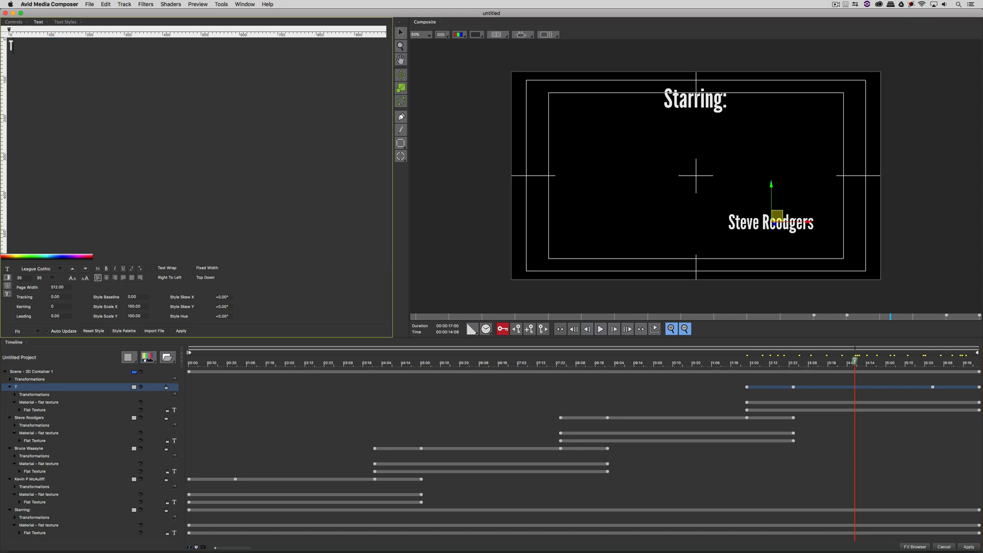
pyautogui.press('BackSpace')
pyautogui.press('BackSpace')
pyautogui.press('BackSpace')
pyautogui.press('BackSpace')
pyautogui.press('BackSpace')
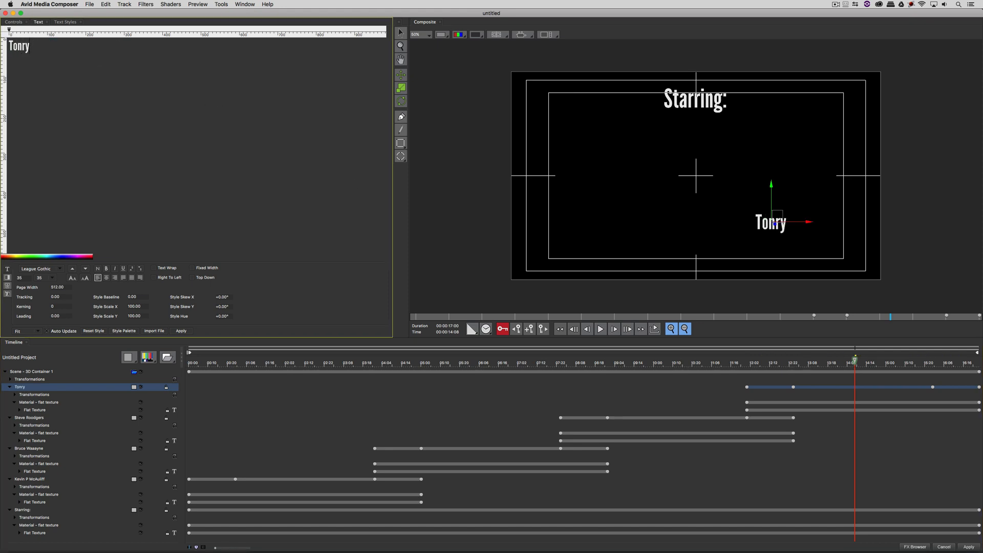
pyautogui.write('ny Starrk')
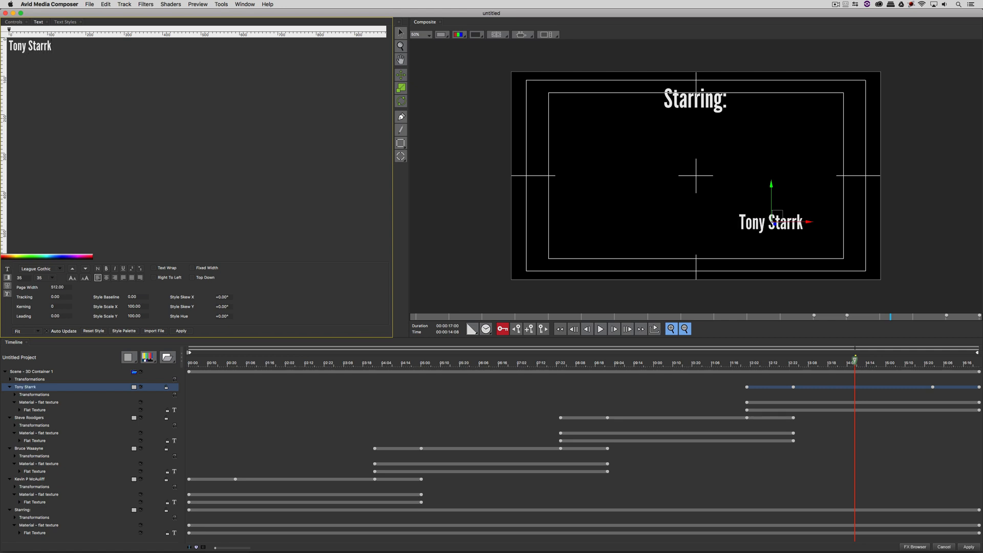
pyautogui.moveTo(748, 367); pyautogui.dragTo(719, 407)
# Step: Apply the title to the sequence, open its Effect Editor, and show the preset list
pyautogui.click(968, 546)
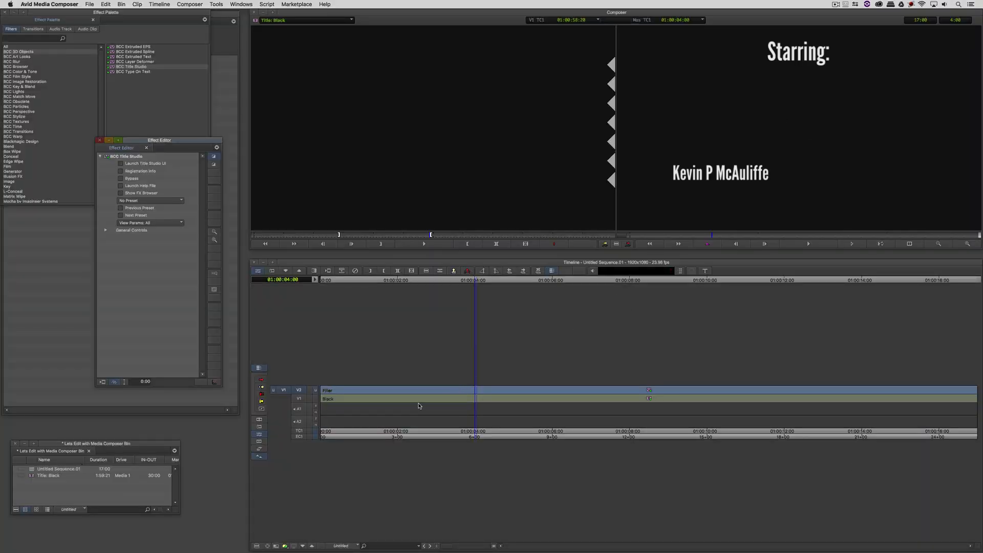
pyautogui.moveTo(411, 412); pyautogui.dragTo(302, 373)
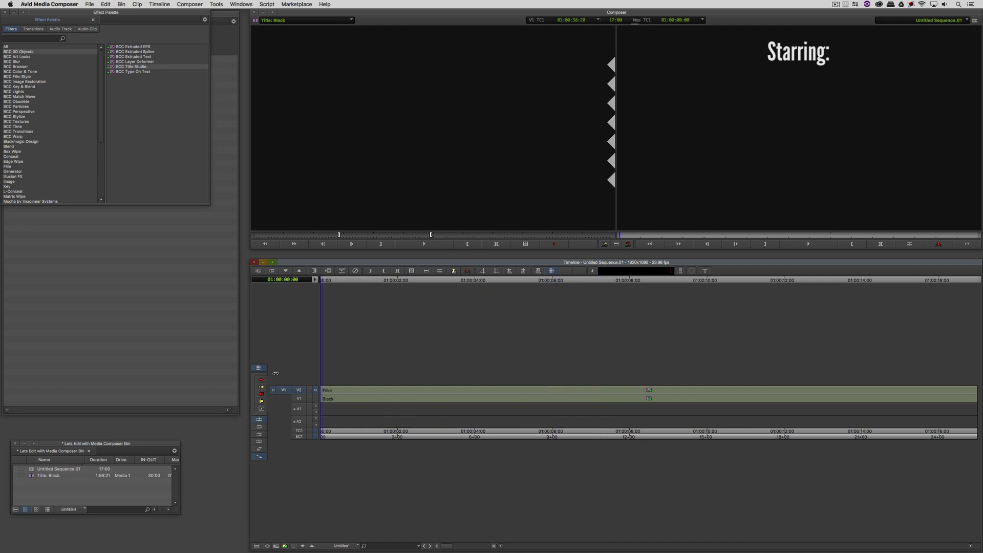
pyautogui.click(484, 401)
pyautogui.press('\\')
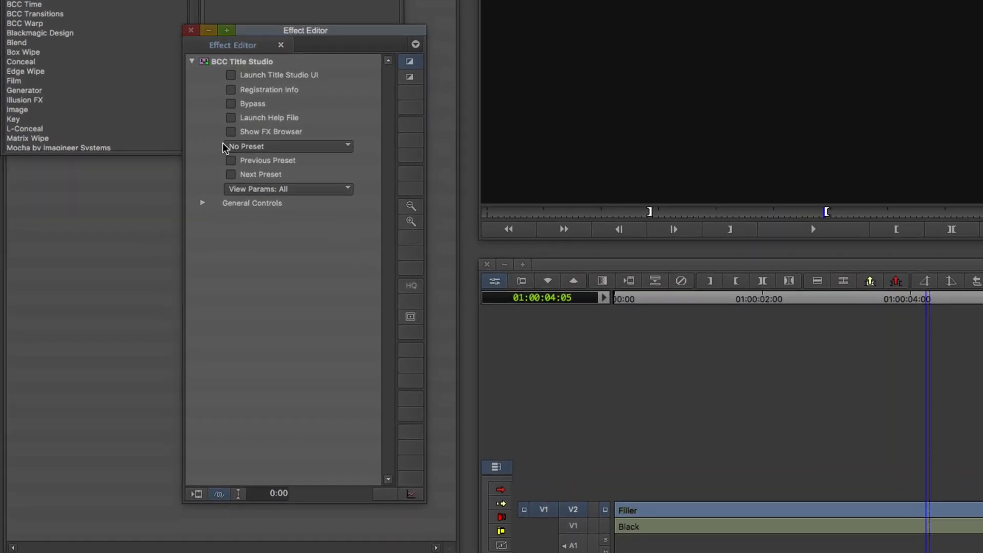
pyautogui.click(226, 147)
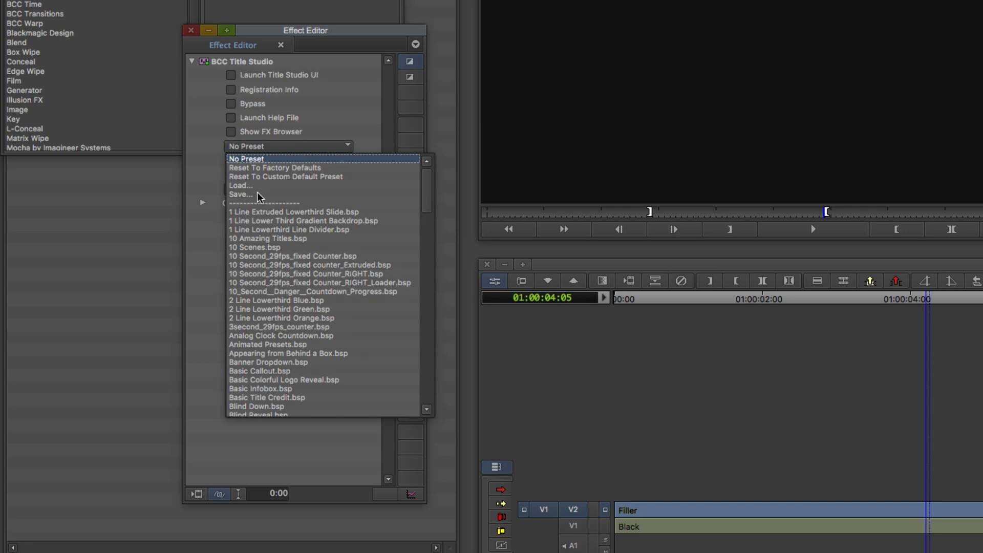
# Step: Choose Save for a new preset and create a custom title presets folder
pyautogui.click(242, 195)
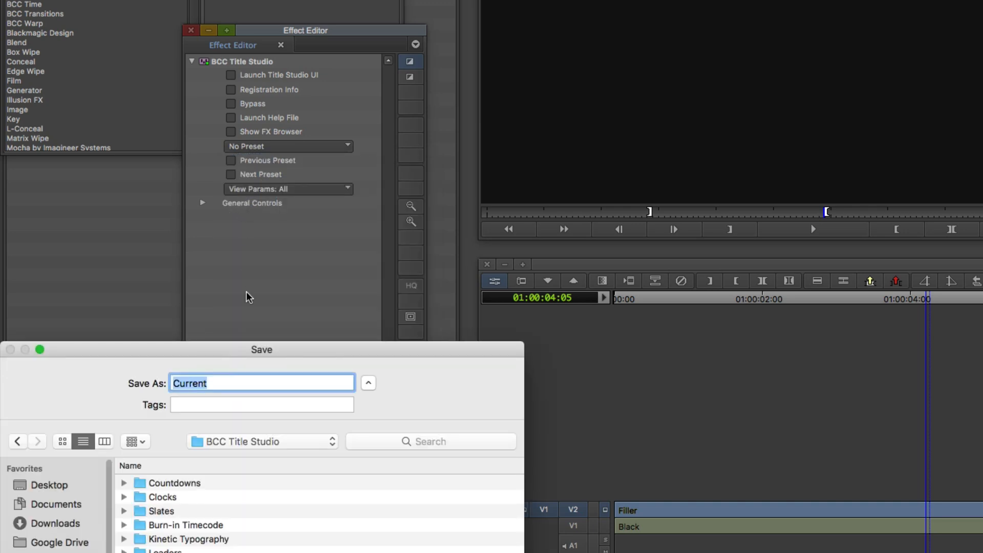
pyautogui.moveTo(266, 348); pyautogui.dragTo(545, 34)
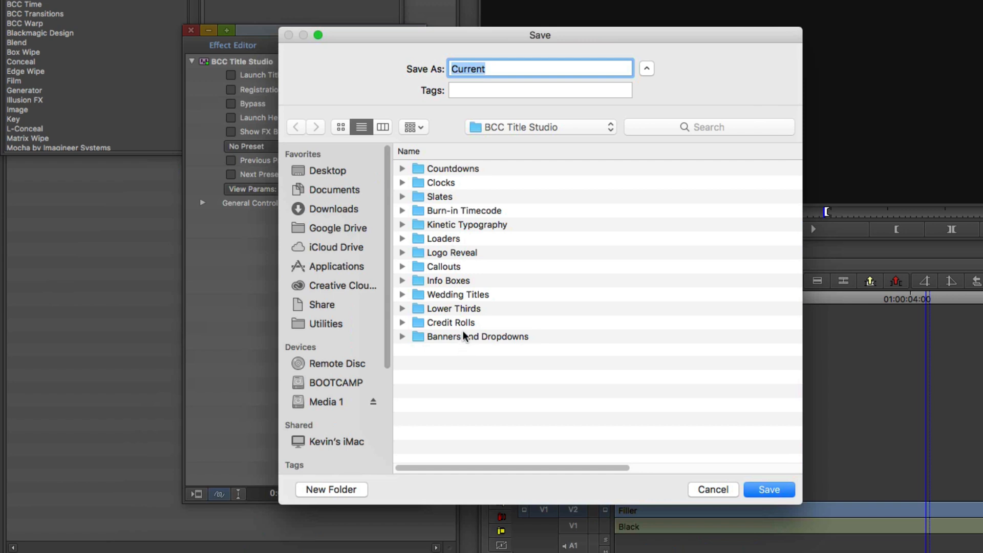
pyautogui.press('super+shift+n')
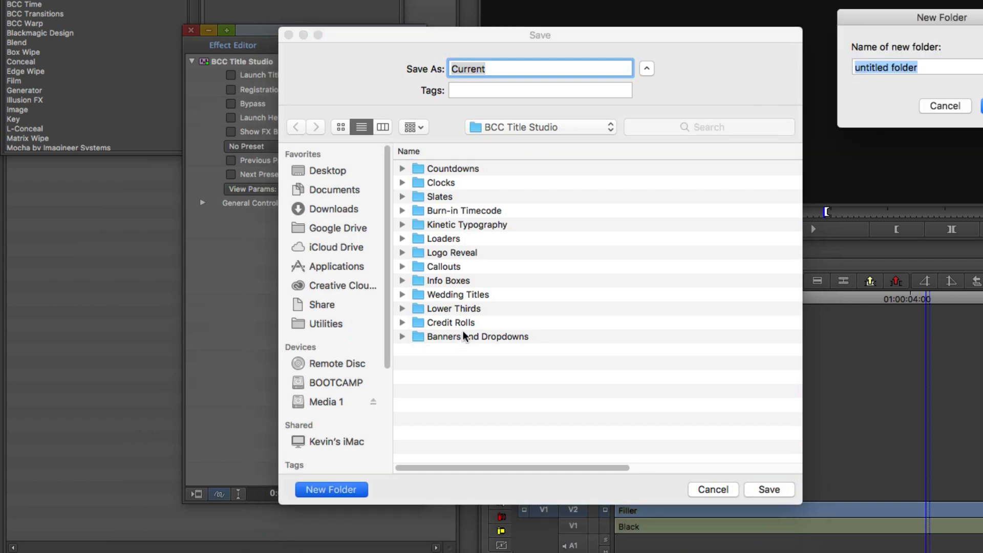
pyautogui.write("Kevin's")
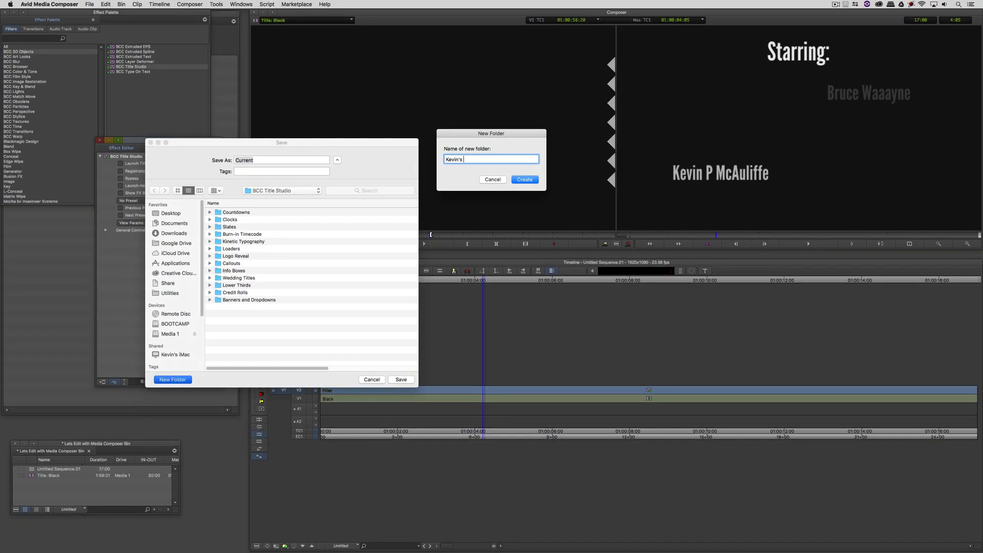
pyautogui.write(' Title Presets')
pyautogui.press('Return')
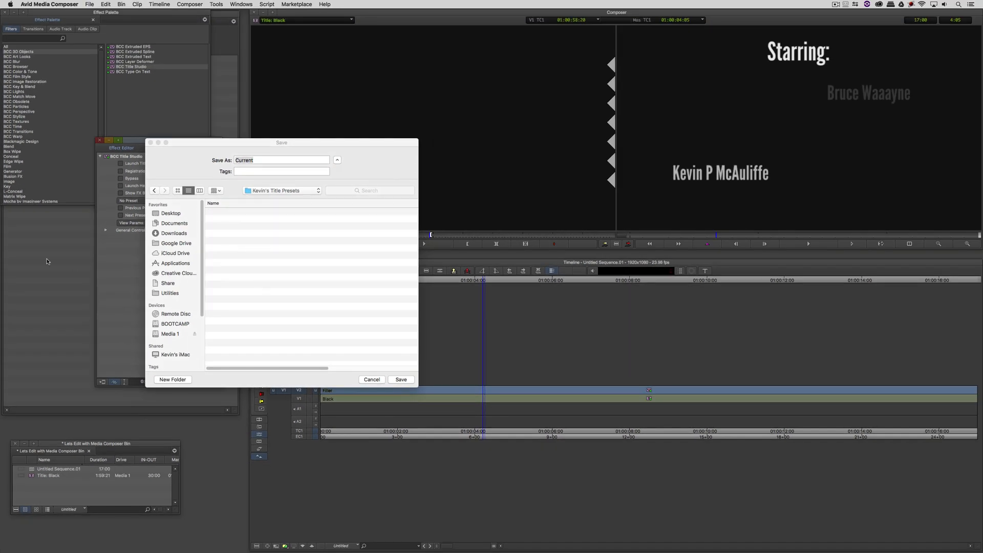
# Step: Save the preset as 'Basic Credit Sequence' in the new folder
pyautogui.click(242, 171)
pyautogui.moveTo(259, 159); pyautogui.dragTo(170, 147)
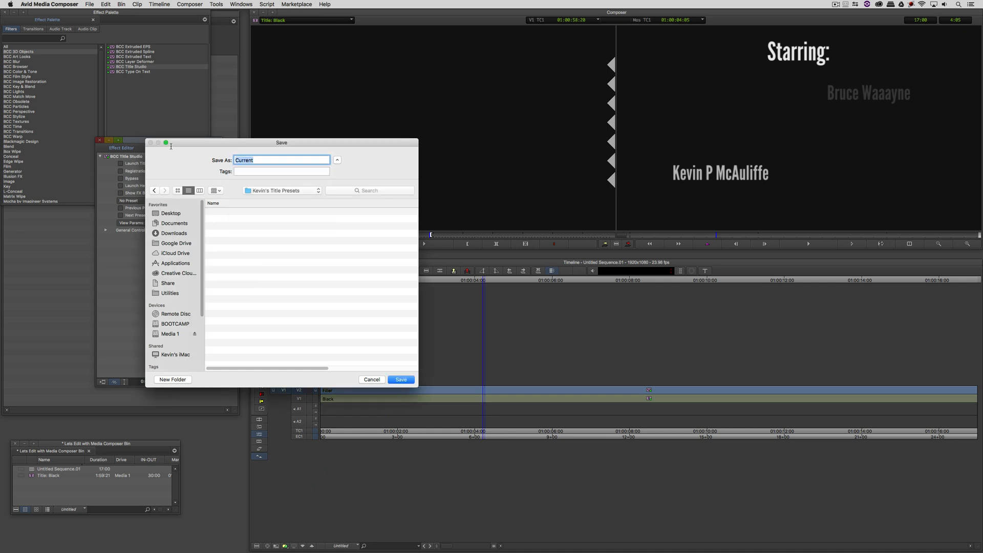
pyautogui.write('Basic Credit Sequence')
pyautogui.press('Return')
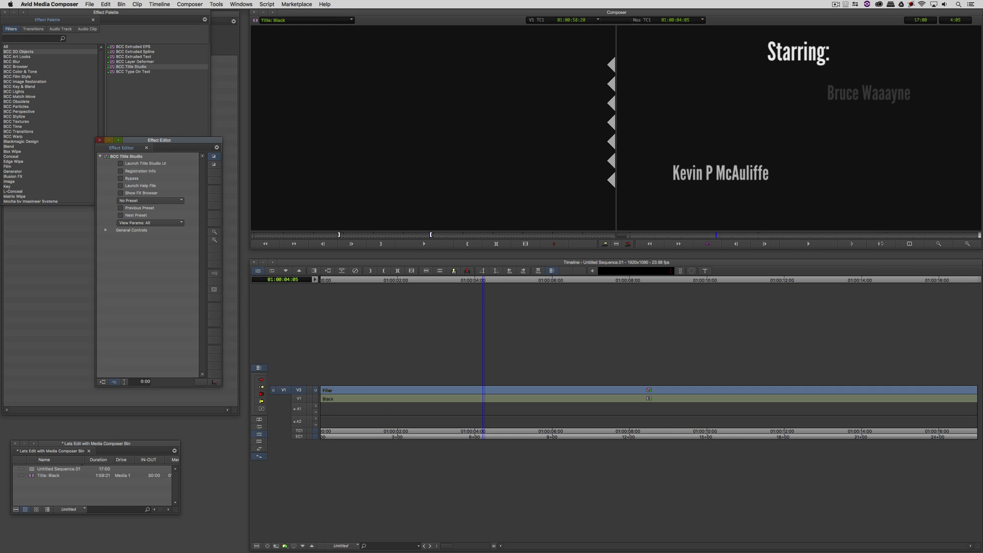
# Step: Park the timeline on a frame showing the first credited name
pyautogui.click(528, 392)
pyautogui.click(399, 399)
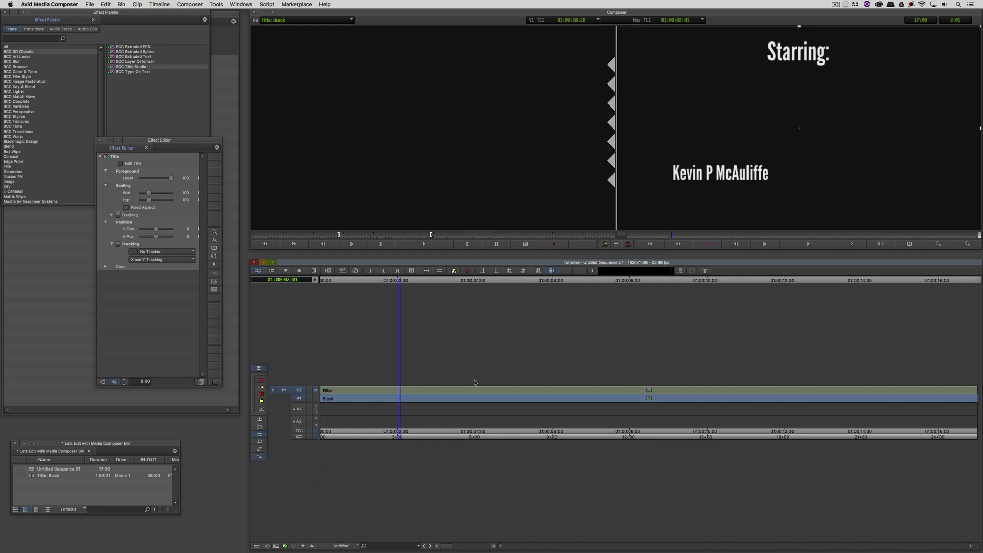
pyautogui.click(433, 390)
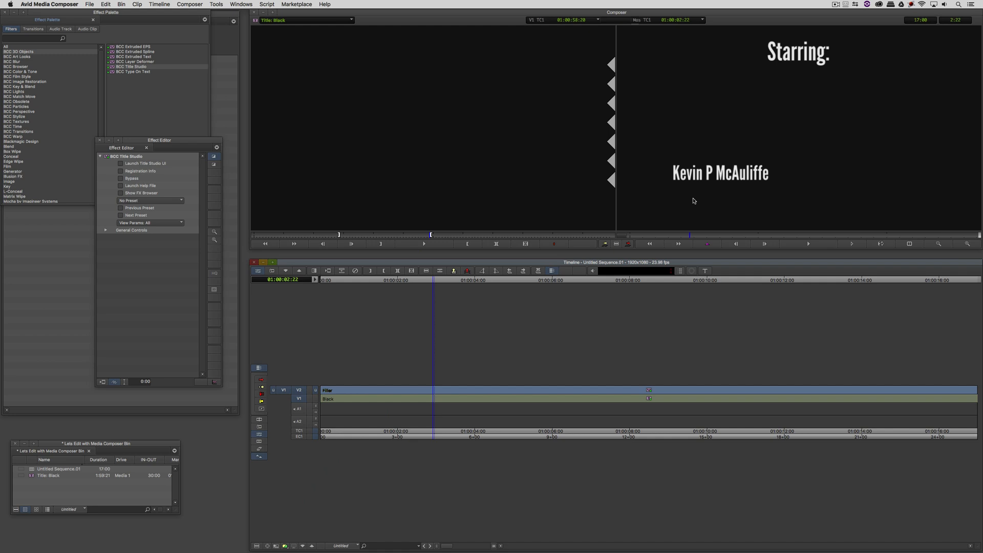
# Step: In Title Studio, replace the first credited name with a new performer's name and apply
pyautogui.click(157, 163)
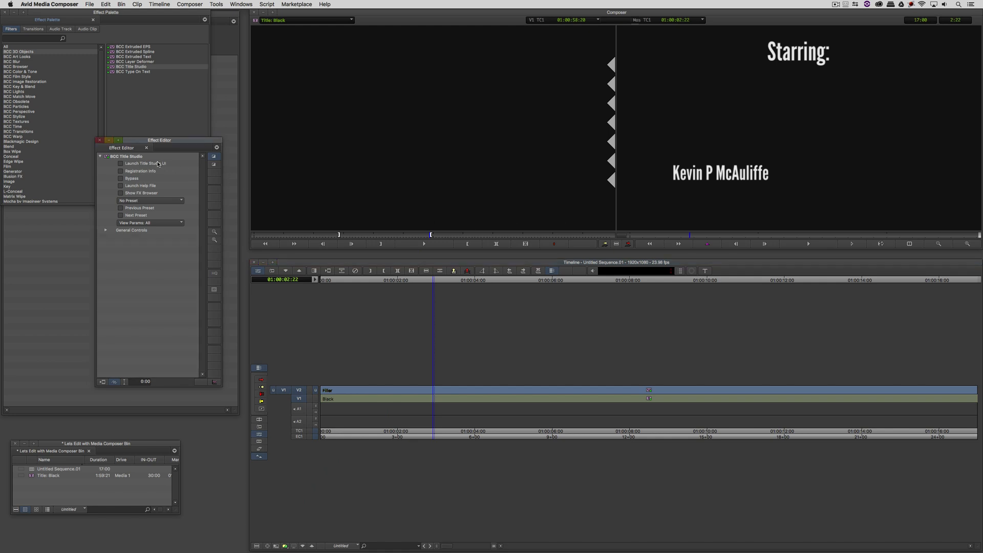
pyautogui.click(158, 164)
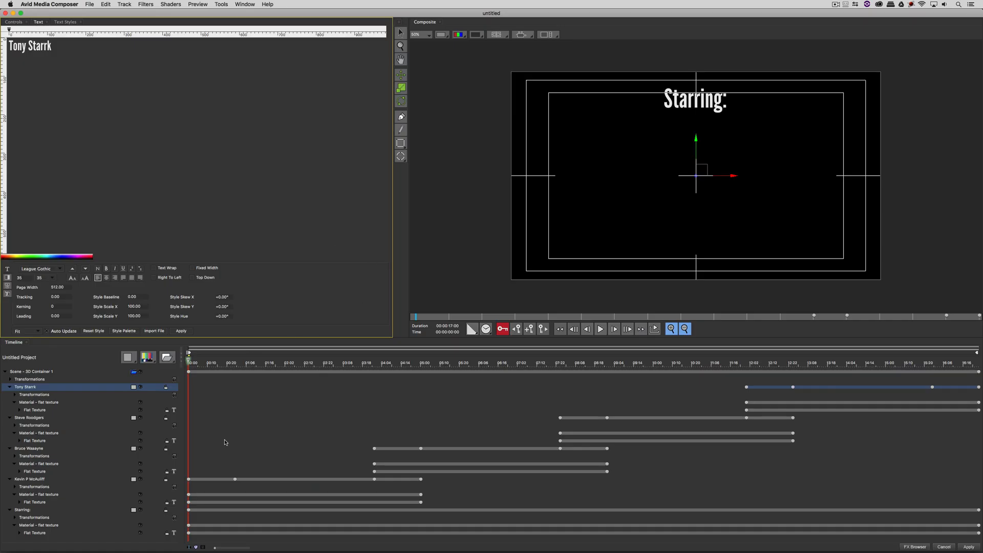
pyautogui.click(49, 479)
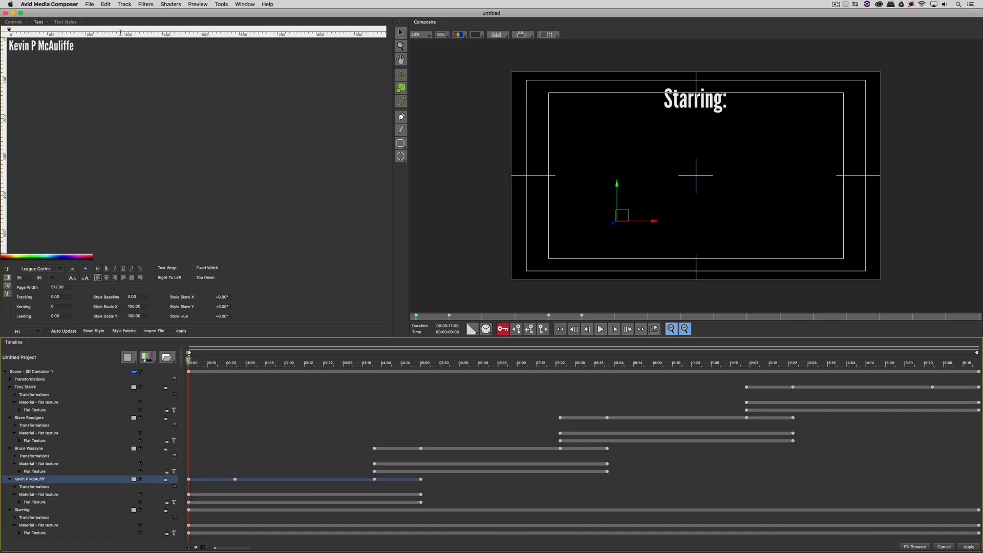
pyautogui.tripleClick(102, 46)
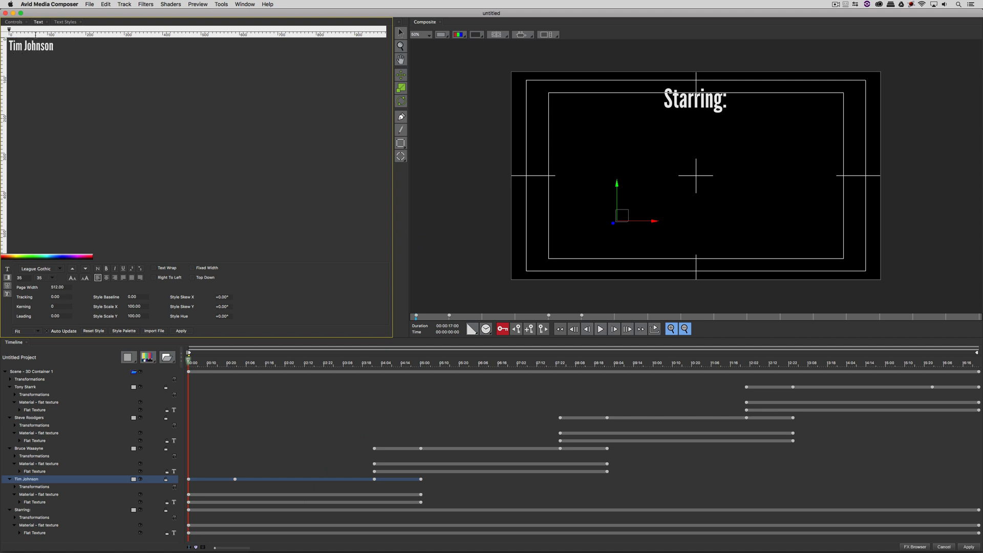
pyautogui.click(968, 547)
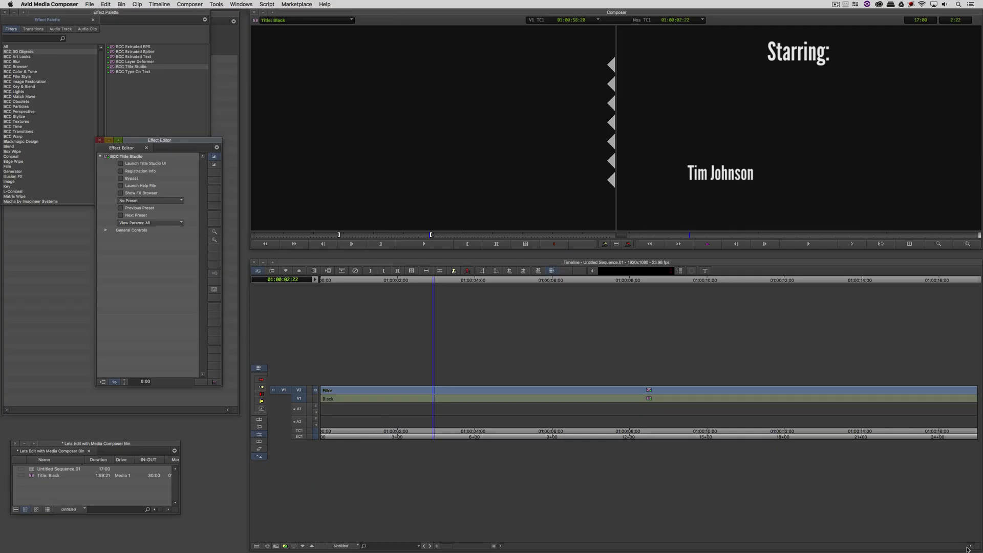
# Step: Park near 3 seconds on the title and open the BCC Title Studio Effect Editor
pyautogui.click(439, 281)
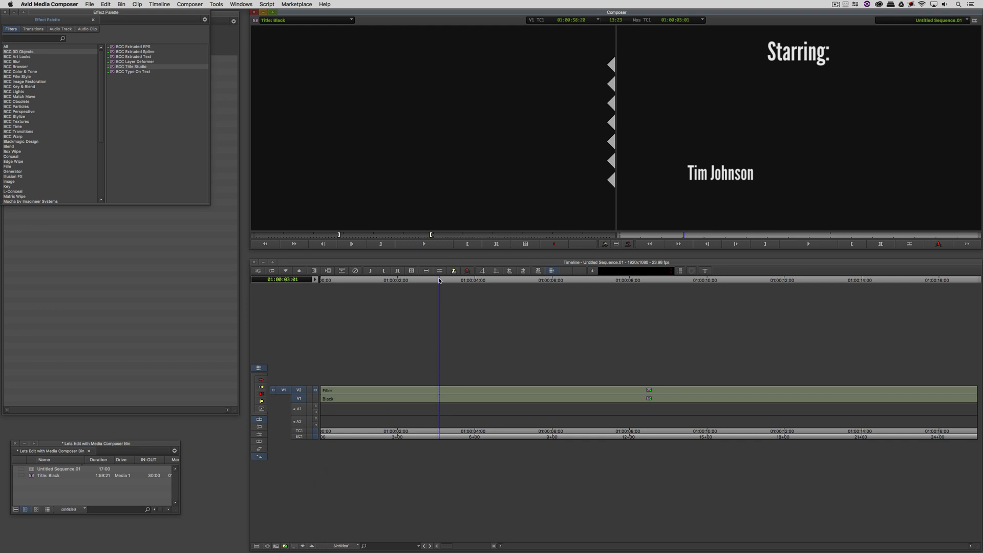
pyautogui.press('super+8')
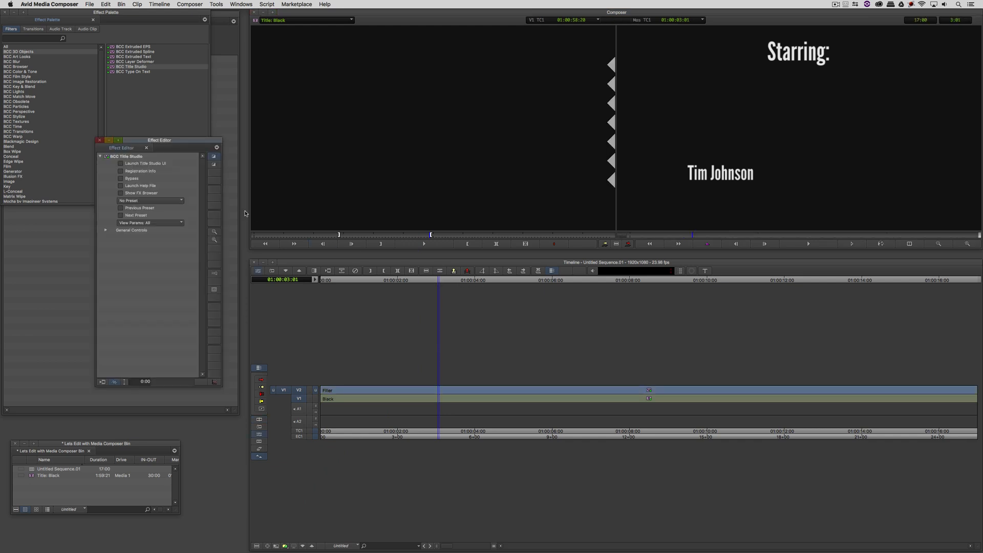
# Step: Launch Title Studio on the credit, preview the name fade-ins, and switch to Advanced Mode
pyautogui.click(148, 194)
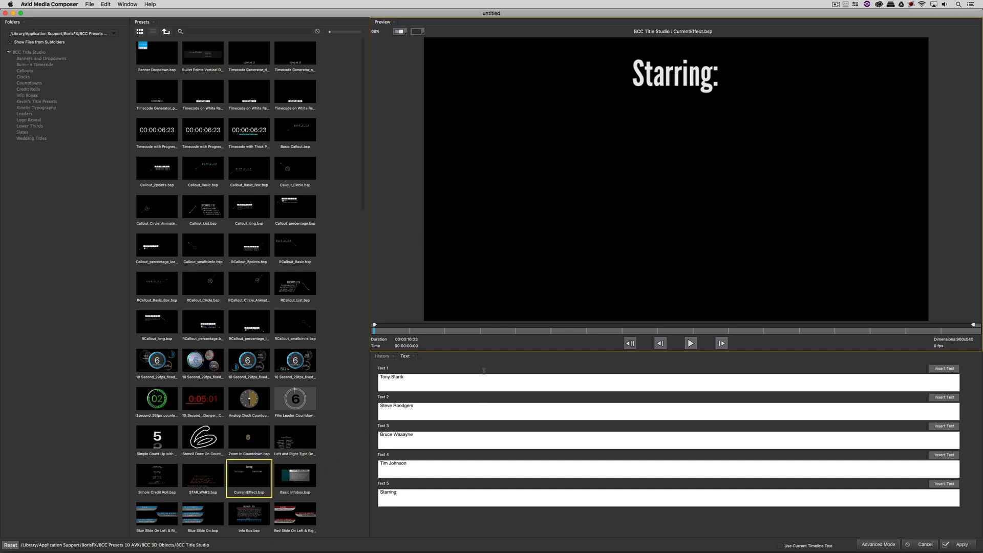
pyautogui.moveTo(483, 329); pyautogui.dragTo(659, 328)
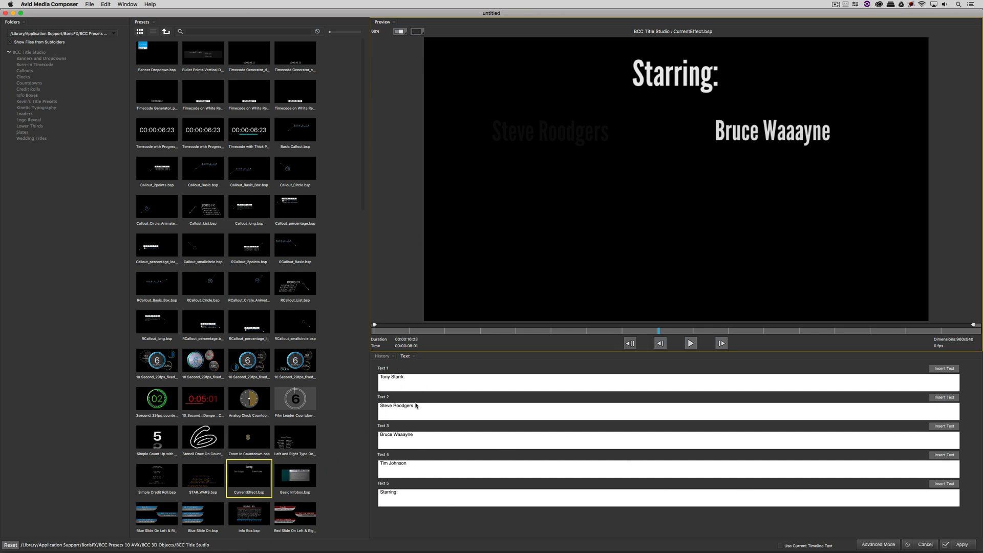
pyautogui.click(882, 546)
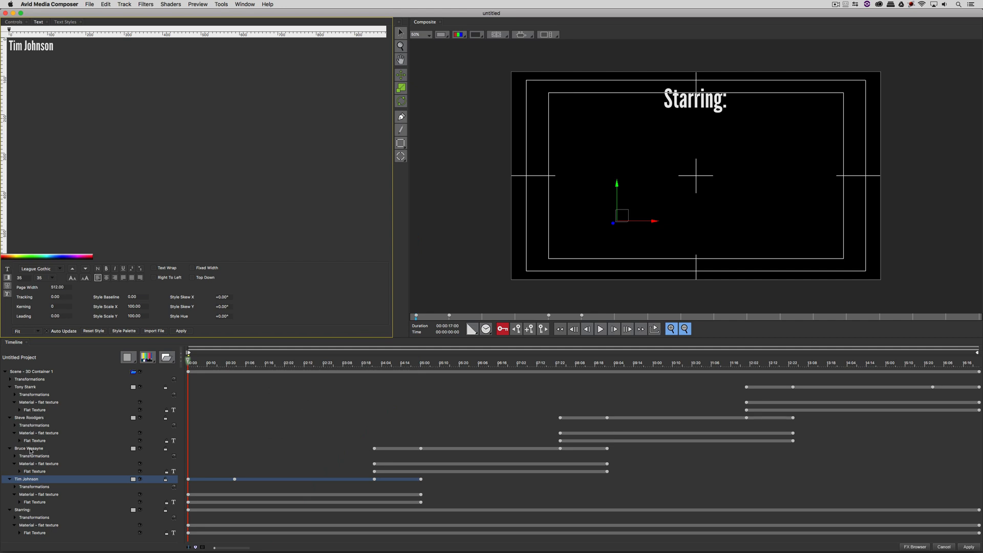
# Step: Select the Starring: layer and return to the FX Browser preset view
pyautogui.click(23, 510)
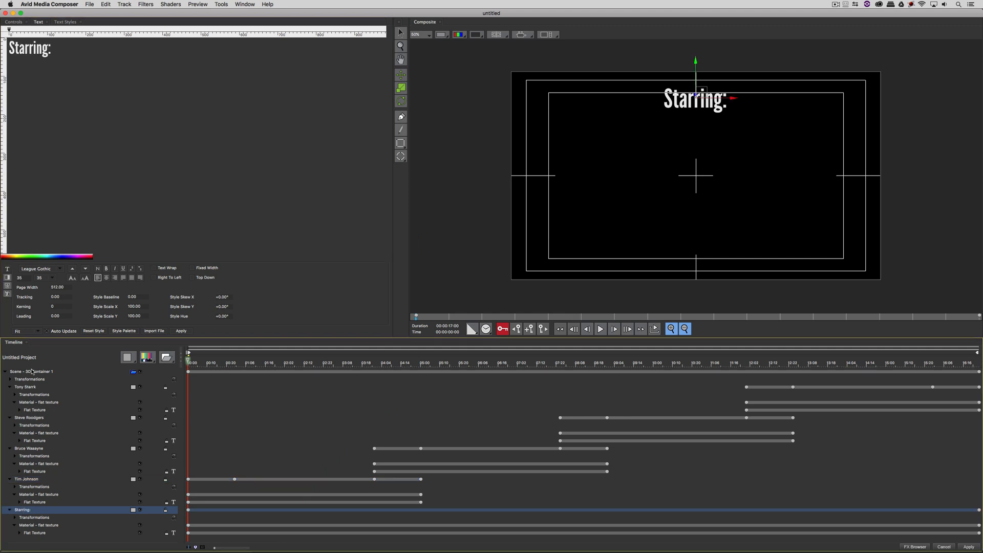
pyautogui.click(914, 546)
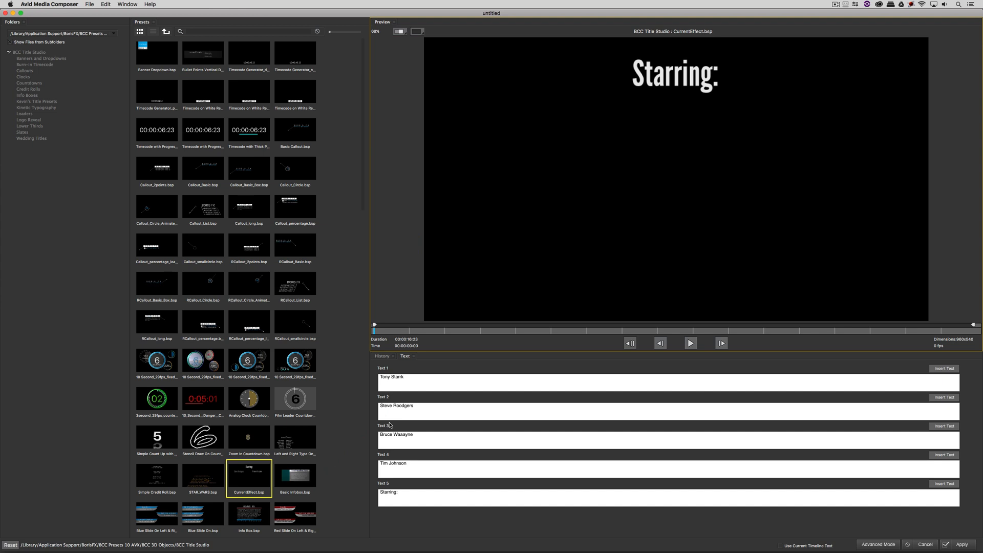
# Step: Replace the Text 4 credit with a different performer's name and apply the updated title to the sequence
pyautogui.click(513, 330)
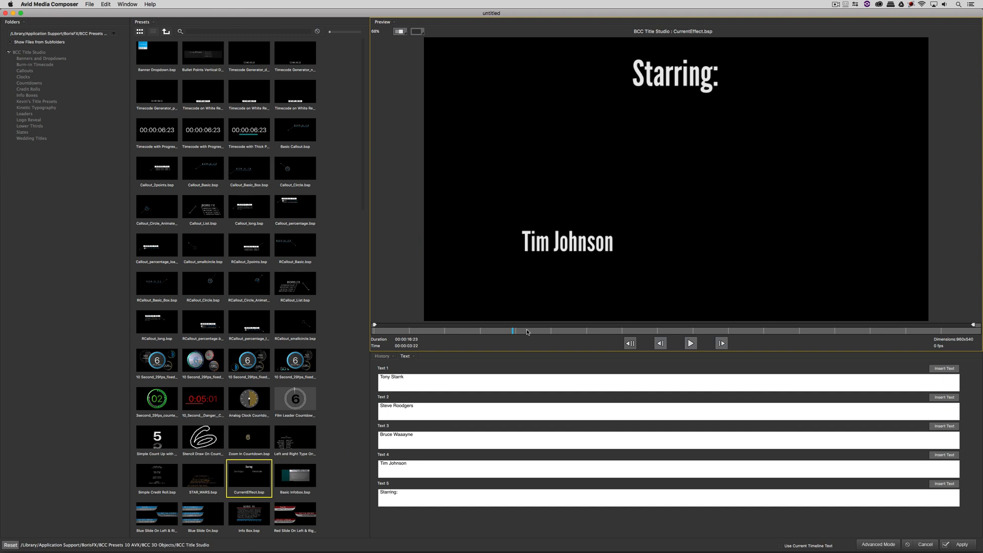
pyautogui.moveTo(409, 464); pyautogui.dragTo(356, 457)
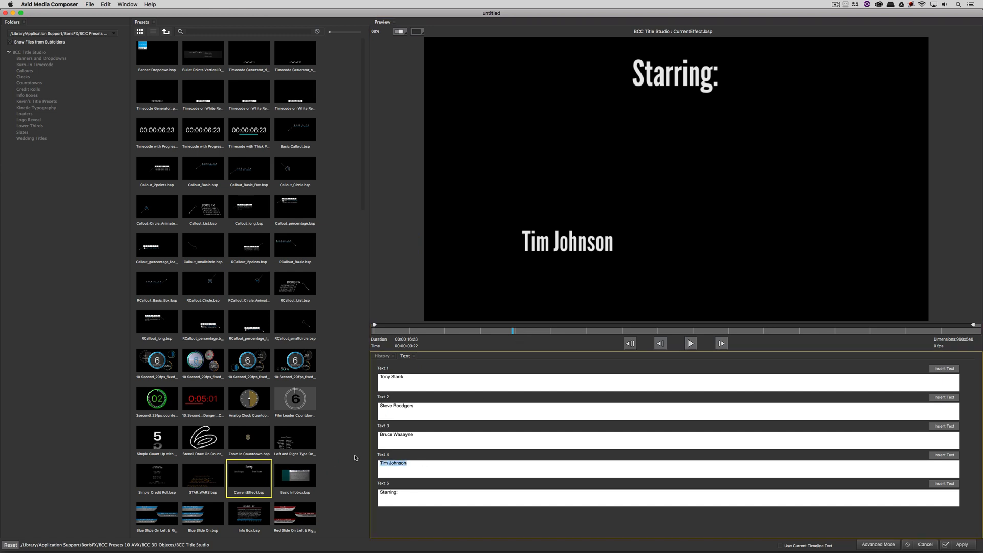
pyautogui.write('Keivn')
pyautogui.press('BackSpace')
pyautogui.press('BackSpace')
pyautogui.write('vin P McAuliffe')
pyautogui.click(944, 455)
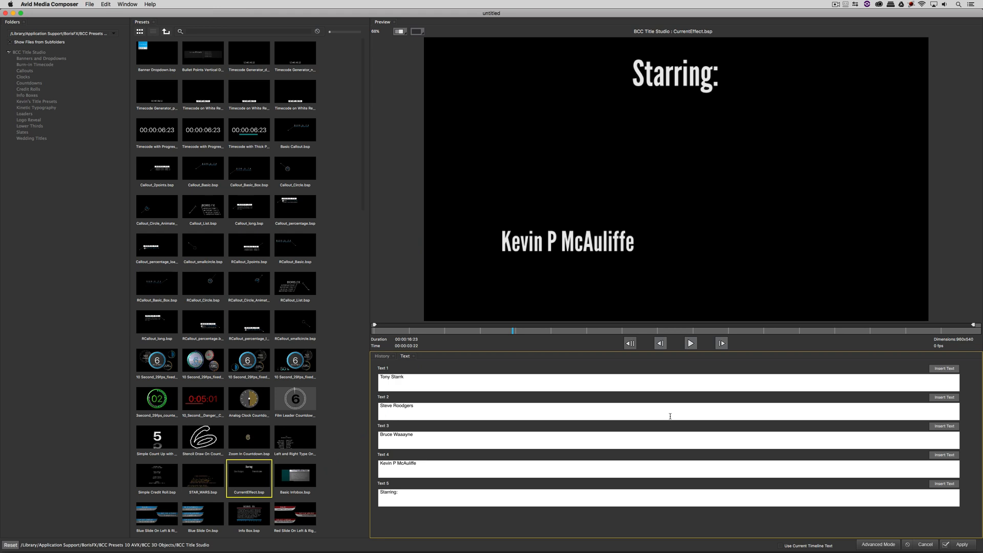
pyautogui.click(962, 545)
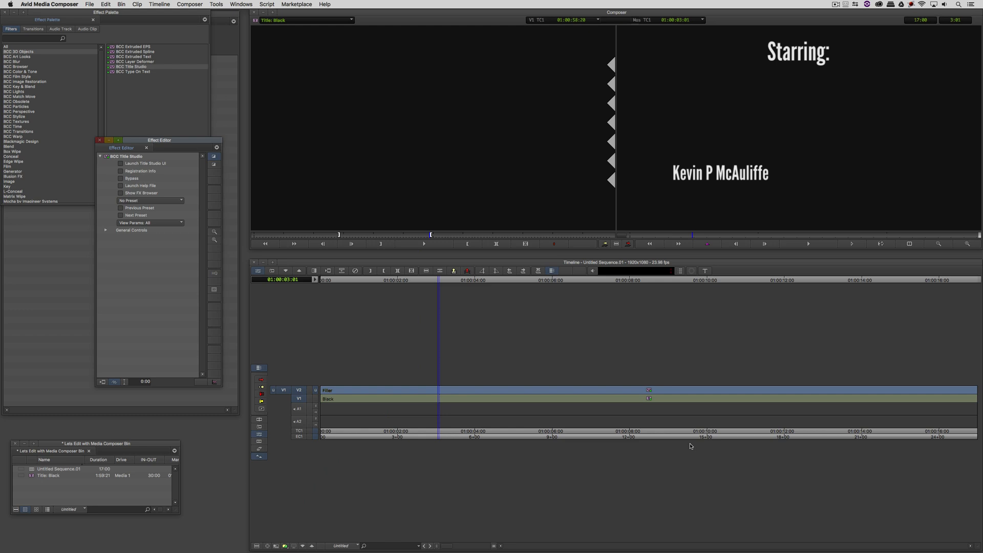
# Step: Mark the title clip and lift the old credit title effect off V2
pyautogui.click(594, 390)
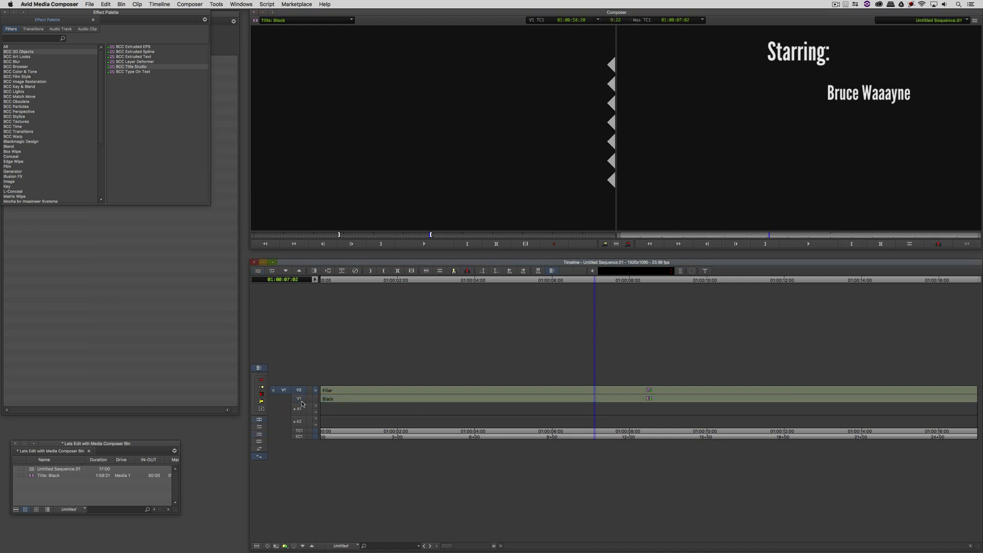
pyautogui.press('t')
pyautogui.press('q')
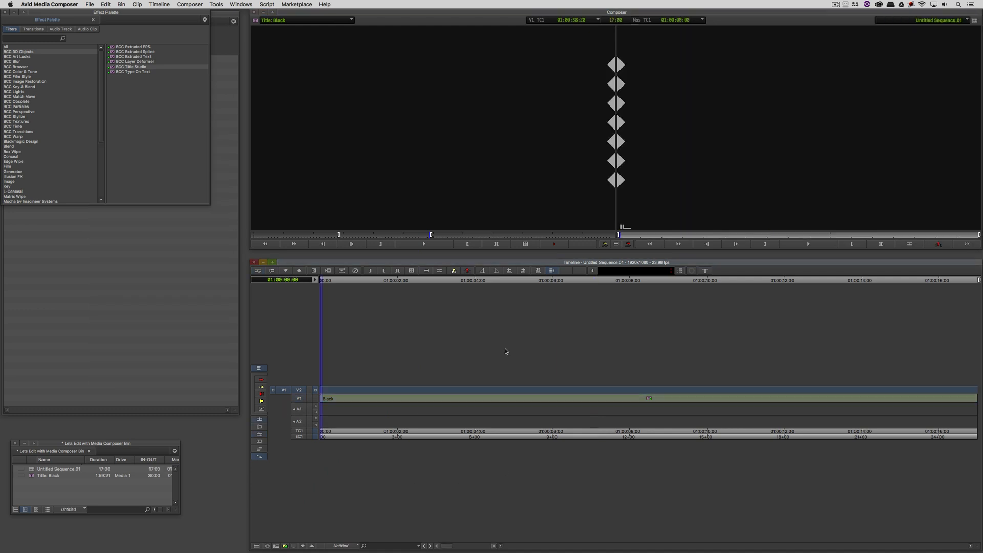
# Step: Drop a fresh BCC Title Studio effect onto V2 and open its settings in Effect Mode
pyautogui.moveTo(113, 67); pyautogui.dragTo(371, 122)
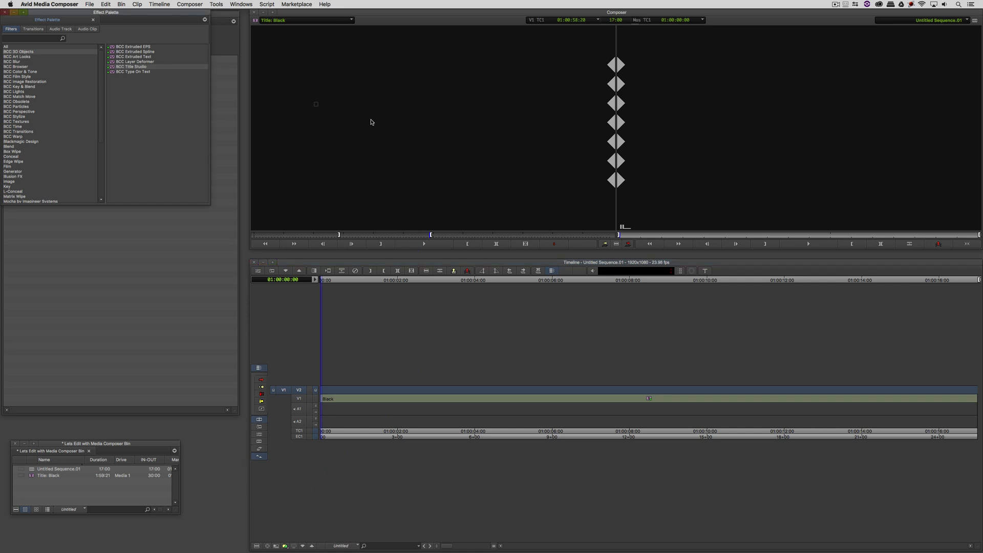
pyautogui.moveTo(561, 366); pyautogui.dragTo(505, 432)
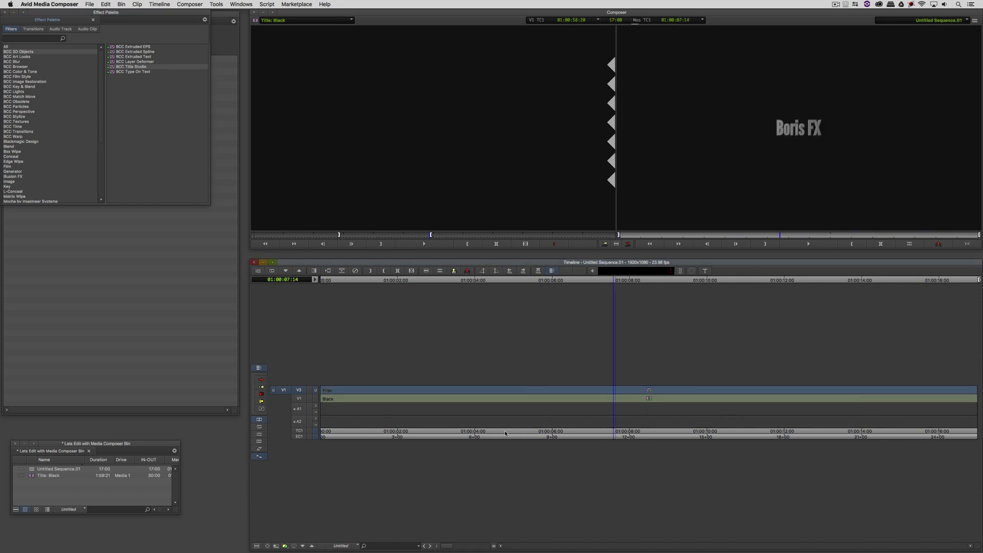
pyautogui.click(499, 433)
pyautogui.press('super+8')
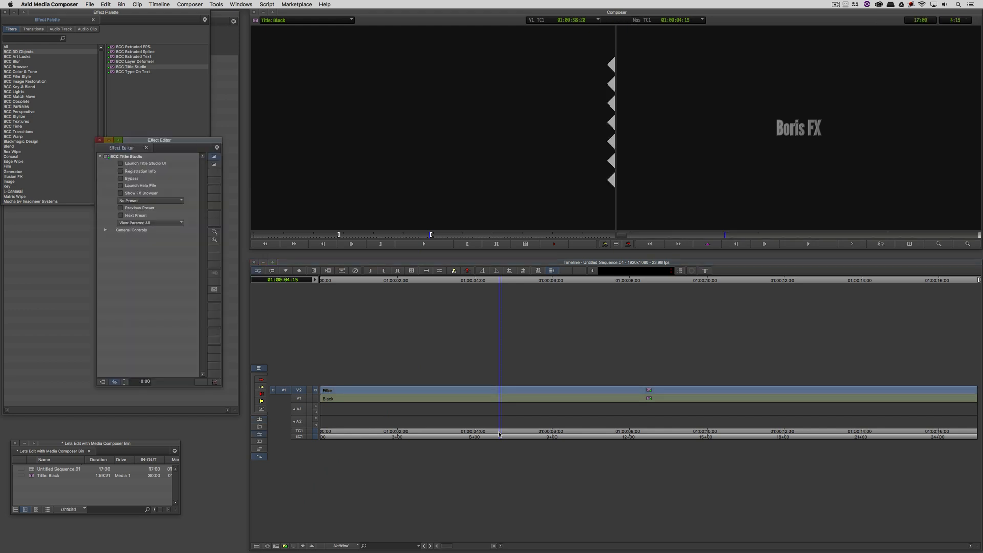
# Step: Check the empty No Preset list, then launch the Title Studio UI on the Boris FX title
pyautogui.click(151, 201)
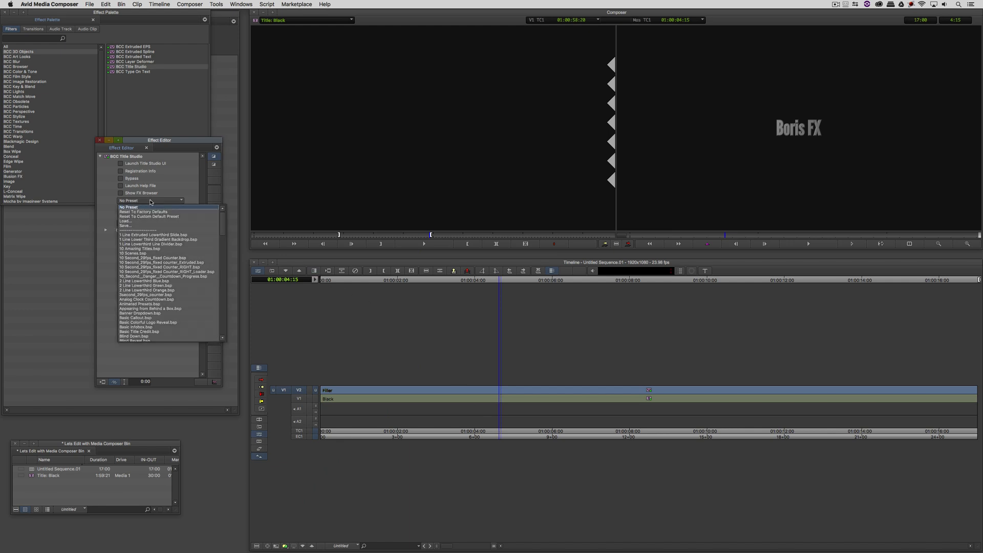
pyautogui.click(116, 200)
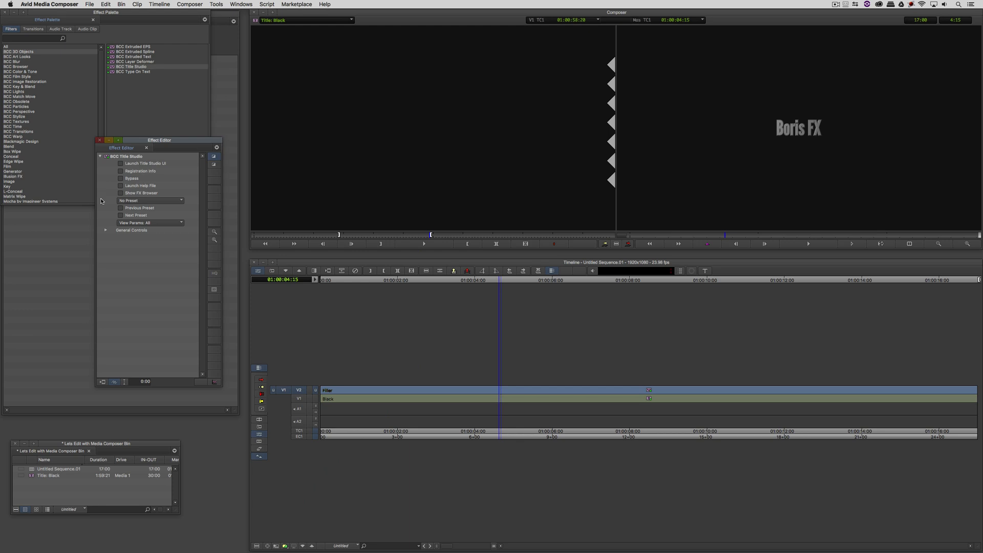
pyautogui.click(143, 195)
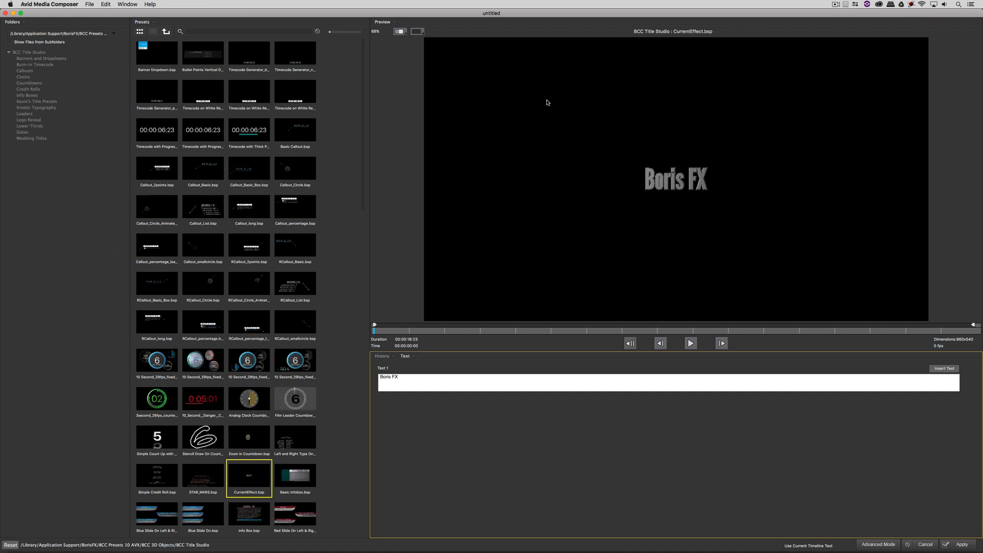
# Step: Browse the Title Studio preset grid and open the custom title presets folder
pyautogui.moveTo(364, 138); pyautogui.dragTo(382, 97)
pyautogui.moveTo(365, 107); pyautogui.dragTo(358, 169)
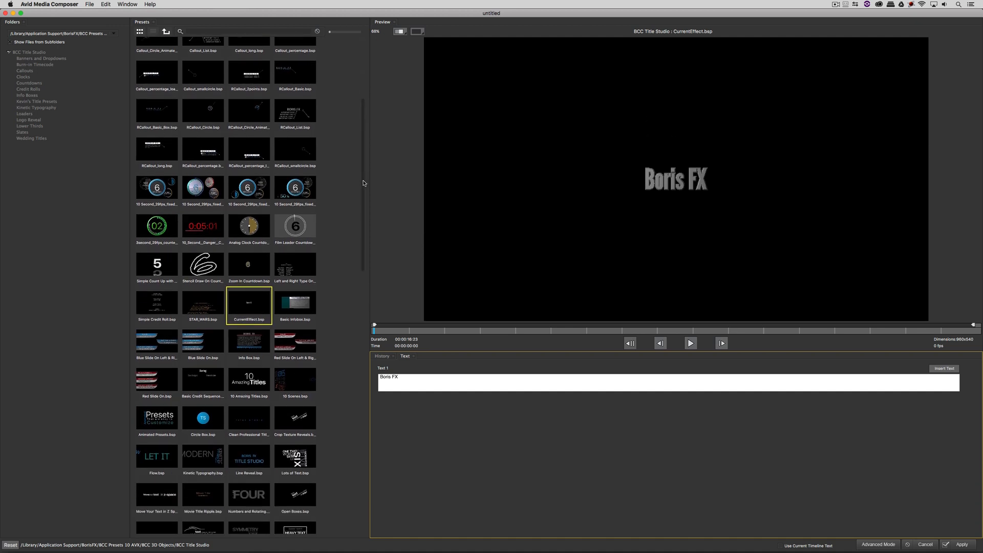
pyautogui.moveTo(364, 184); pyautogui.dragTo(367, 83)
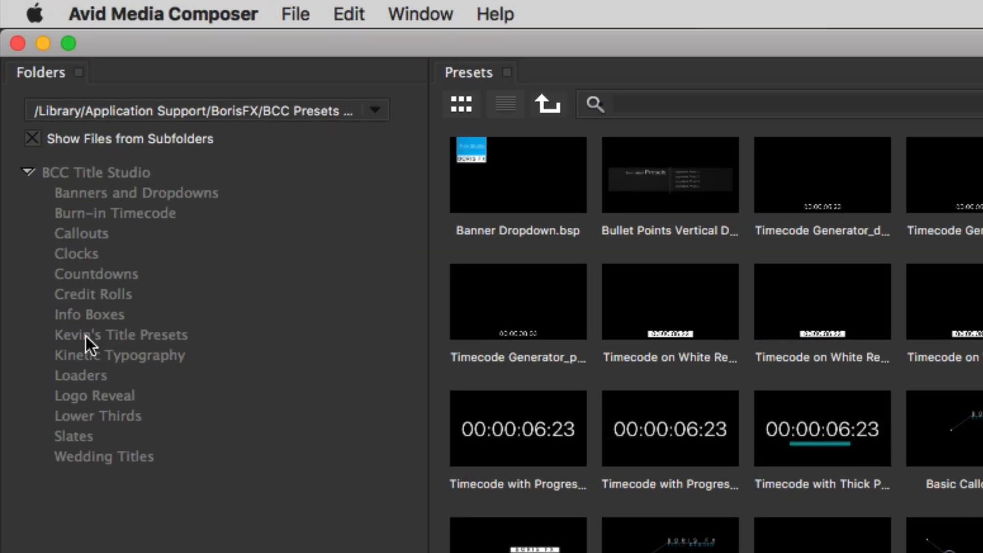
pyautogui.click(26, 101)
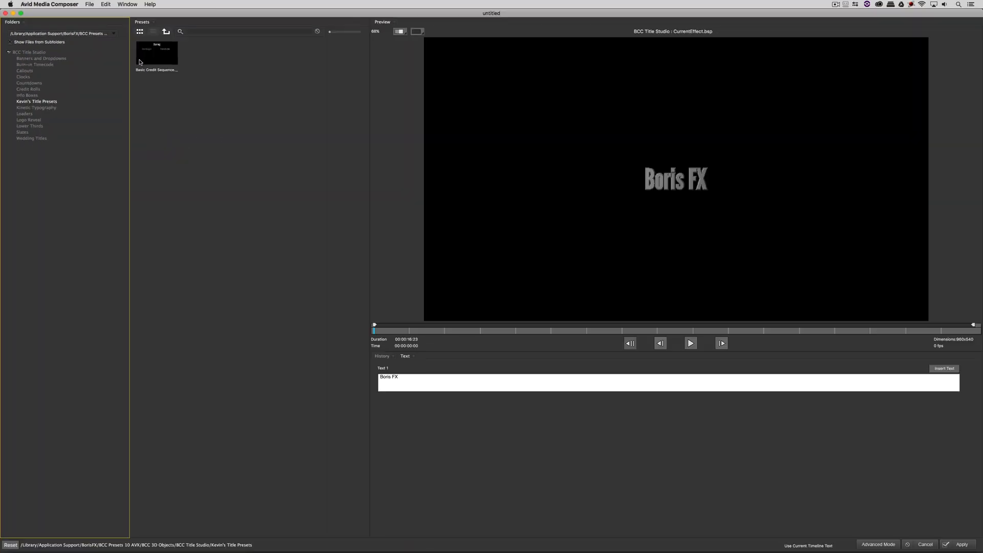
# Step: Load the Basic Credit Sequence preset, change the fourth name to 'Boris FX', and apply it to the new clip
pyautogui.click(155, 52)
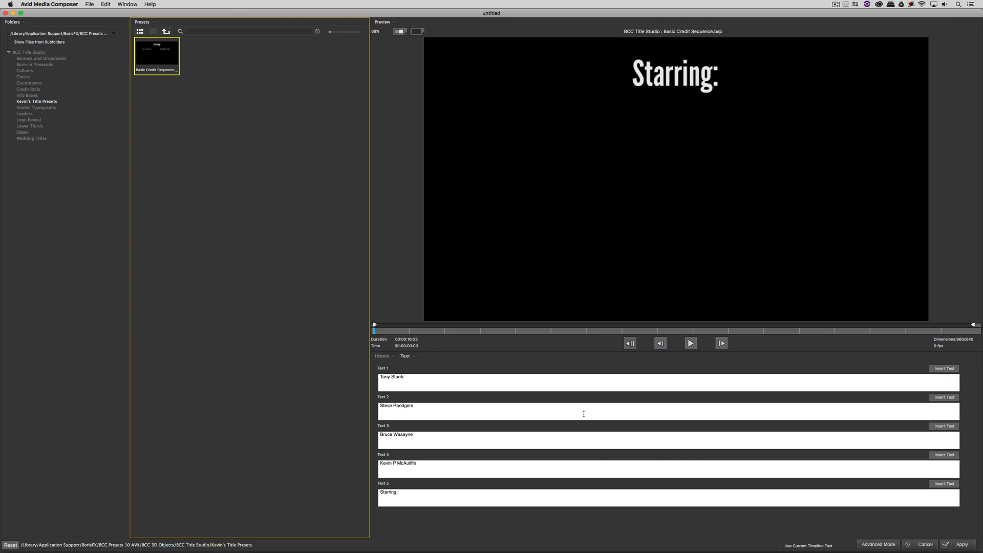
pyautogui.click(440, 331)
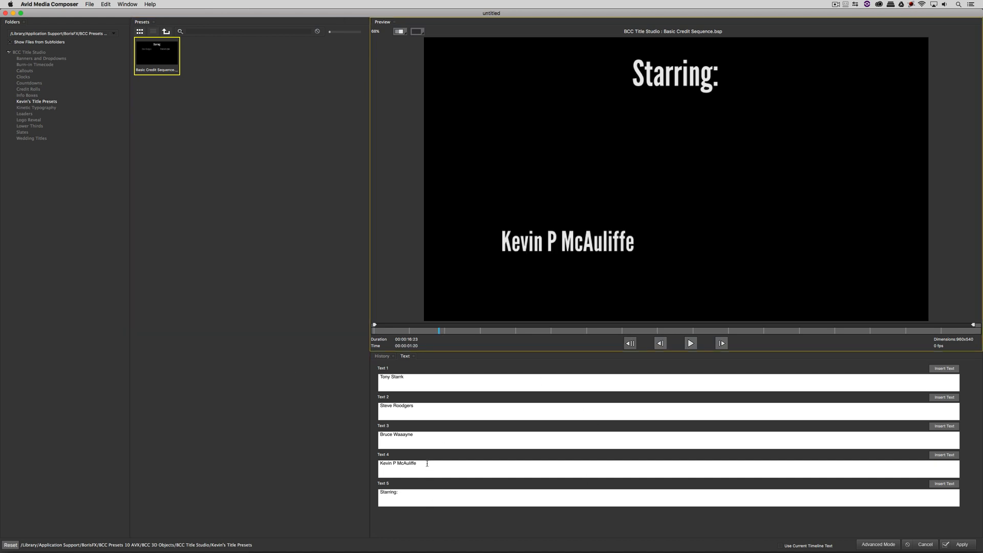
pyautogui.moveTo(427, 463); pyautogui.dragTo(323, 449)
pyautogui.write('Boris')
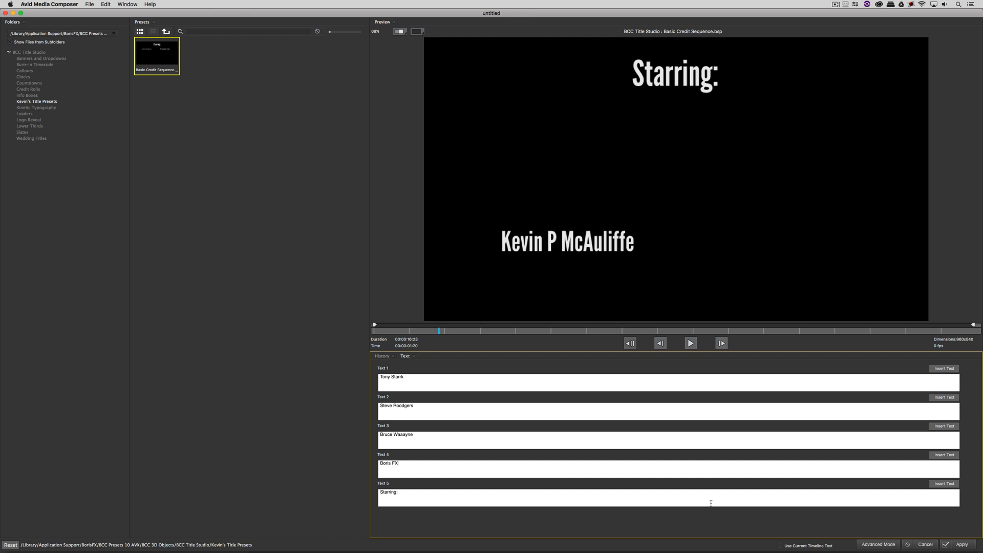
pyautogui.write(' FX')
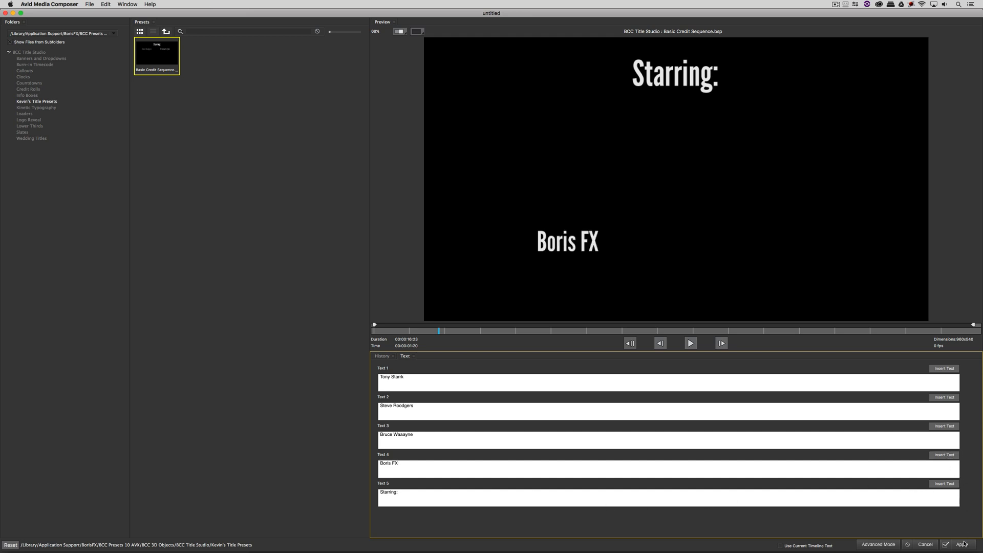
pyautogui.click(962, 544)
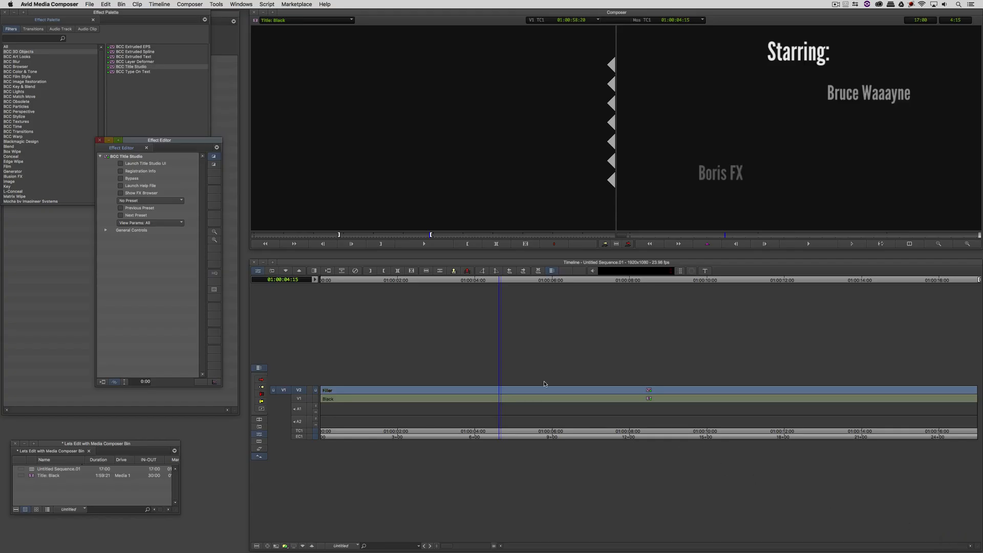
pyautogui.moveTo(499, 393)
pyautogui.mouseDown()
pyautogui.moveTo(431, 395)
pyautogui.moveTo(483, 397)
pyautogui.mouseUp()
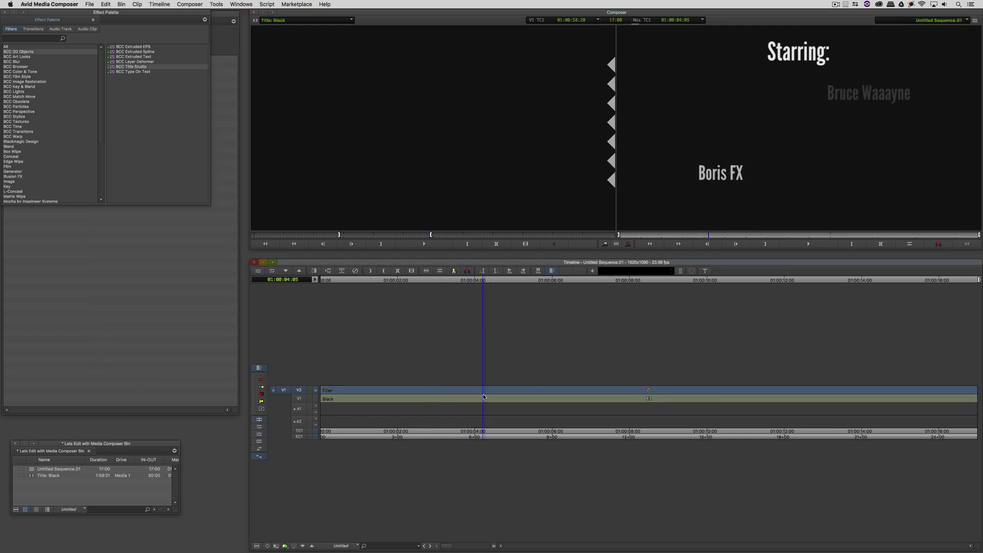